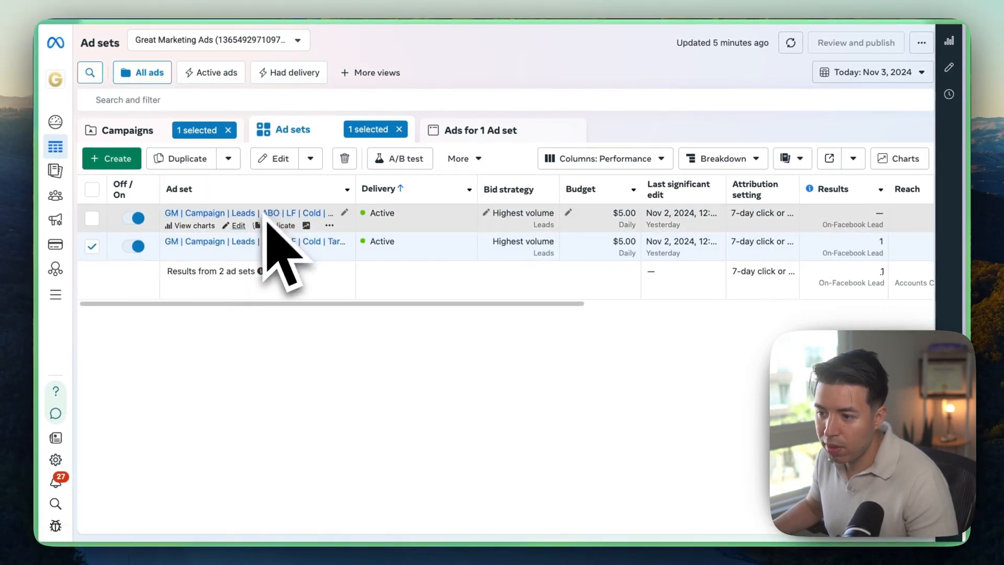
Open the ad belonging to the first cold-audience ad set for editing.
{"action": "left_click", "coordinate": [268, 214]}
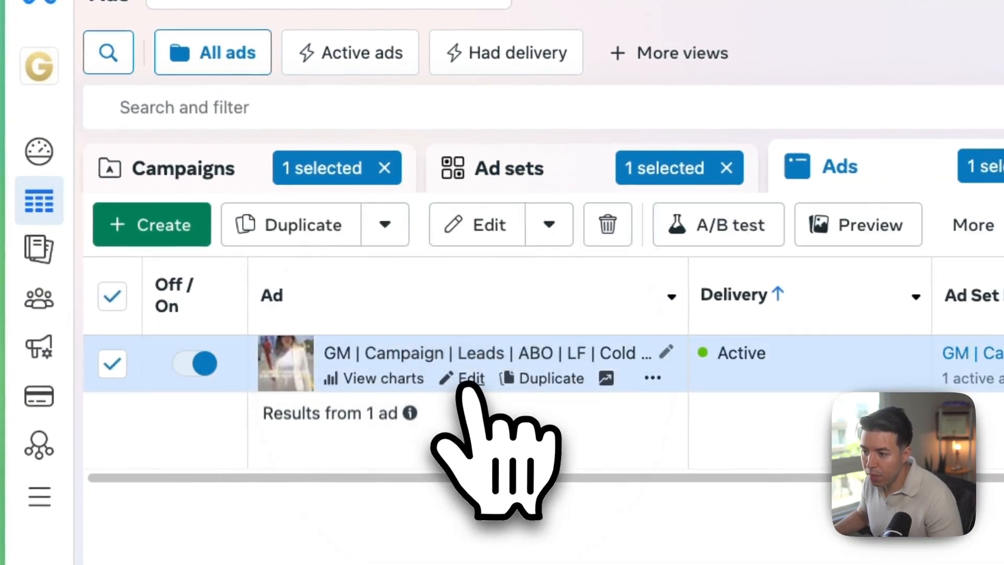
{"action": "left_click", "coordinate": [470, 378]}
{"action": "scroll", "coordinate": [544, 386], "scroll_direction": "down", "scroll_amount": 10}
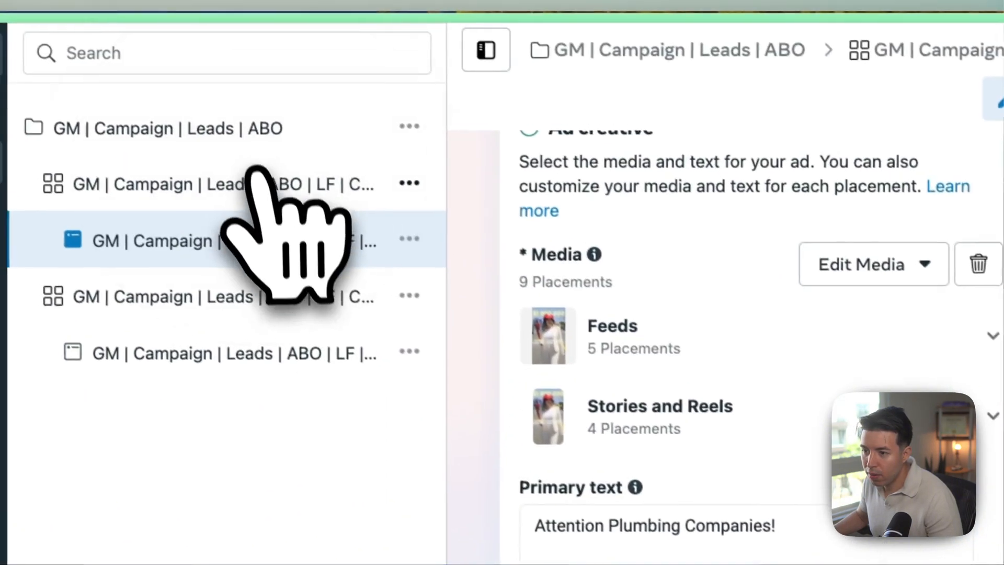
Rename the ad's parent ad set as "GM | Ad Set | Leads | ABO | LF | Cold | Broad | Plumbers".
{"action": "left_click", "coordinate": [257, 172]}
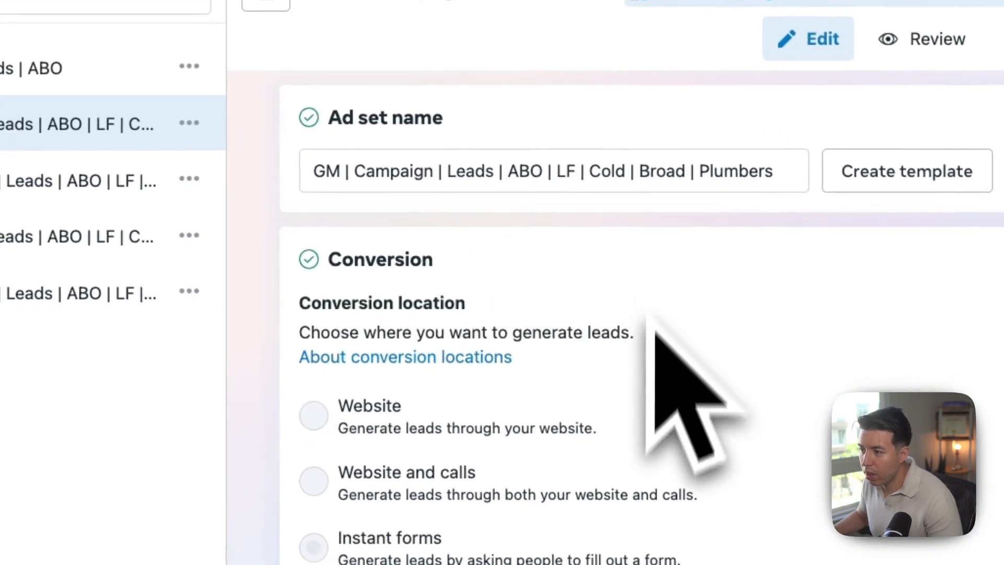
{"action": "scroll", "coordinate": [413, 339], "scroll_direction": "down", "scroll_amount": 3}
{"action": "scroll", "coordinate": [437, 369], "scroll_direction": "up", "scroll_amount": 3}
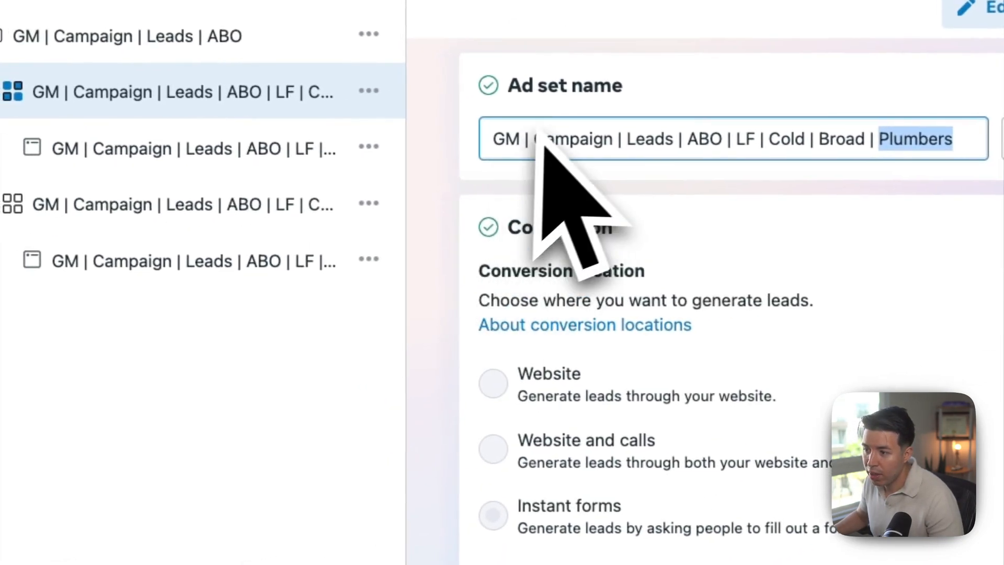
{"action": "double_click", "coordinate": [368, 170]}
{"action": "type", "text": "Ad Set"}
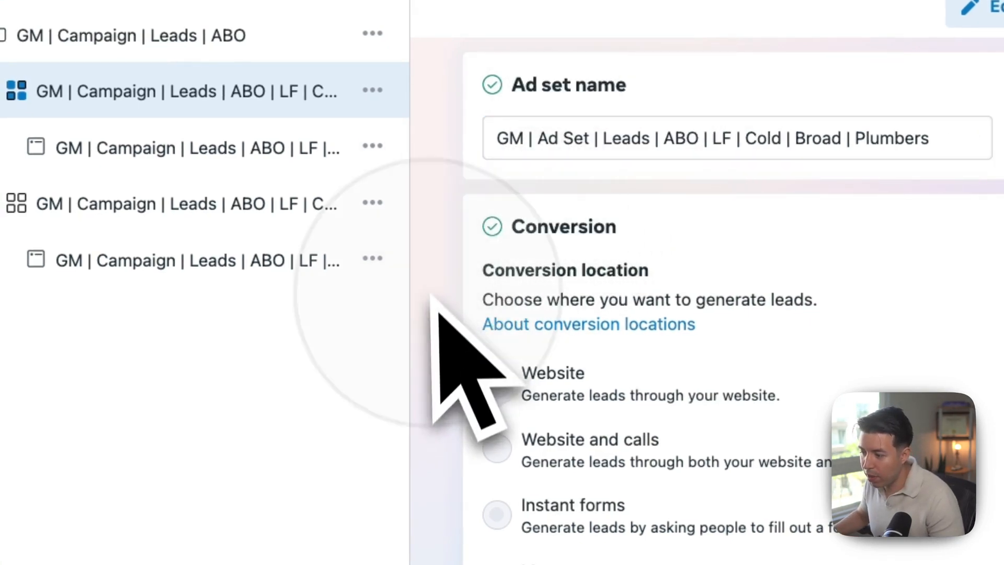
Review the ad set's dynamic creative, catalog and daily budget settings.
{"action": "scroll", "coordinate": [435, 294], "scroll_direction": "down", "scroll_amount": 10}
{"action": "scroll", "coordinate": [546, 457], "scroll_direction": "down", "scroll_amount": 10}
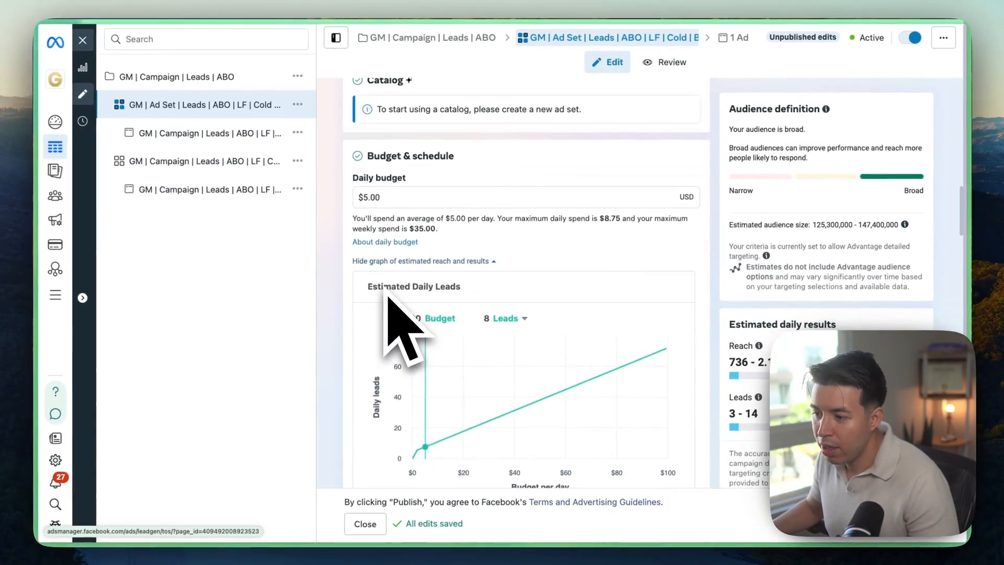
{"action": "scroll", "coordinate": [387, 294], "scroll_direction": "down", "scroll_amount": 3}
{"action": "scroll", "coordinate": [387, 297], "scroll_direction": "up", "scroll_amount": 5}
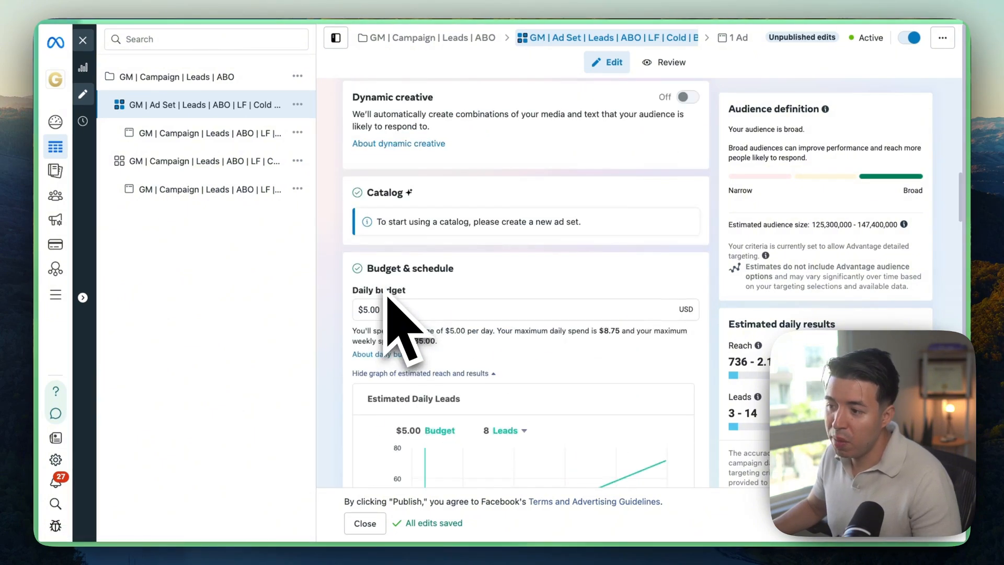
{"action": "scroll", "coordinate": [387, 297], "scroll_direction": "up", "scroll_amount": 2}
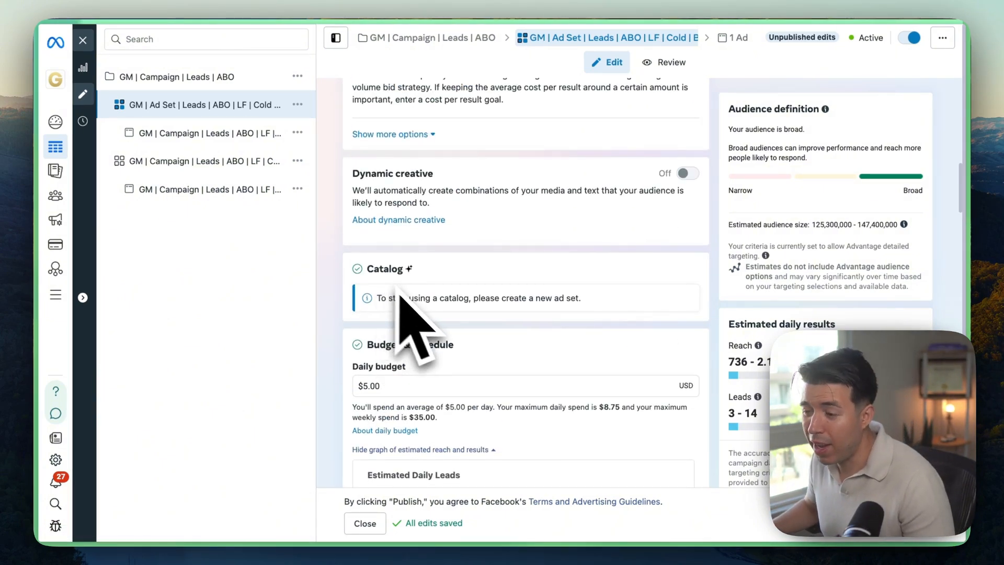
Examine the ad set's audience controls, including location and the additional options for minimum age, exclusions and languages.
{"action": "scroll", "coordinate": [413, 329], "scroll_direction": "down", "scroll_amount": 3}
{"action": "scroll", "coordinate": [412, 299], "scroll_direction": "down", "scroll_amount": 6}
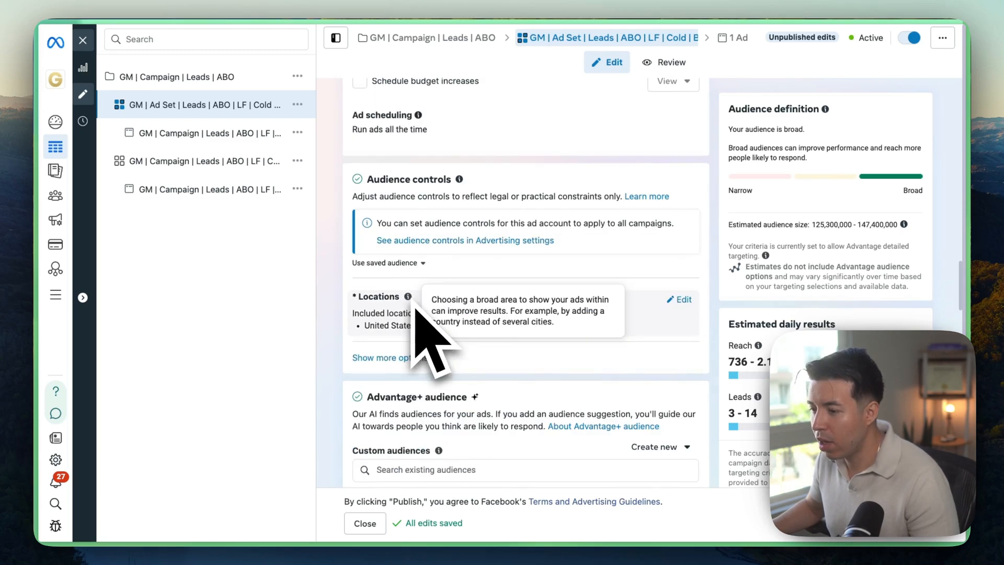
{"action": "scroll", "coordinate": [410, 342], "scroll_direction": "down", "scroll_amount": 1}
{"action": "left_click_drag", "start_coordinate": [415, 245], "coordinate": [364, 245]}
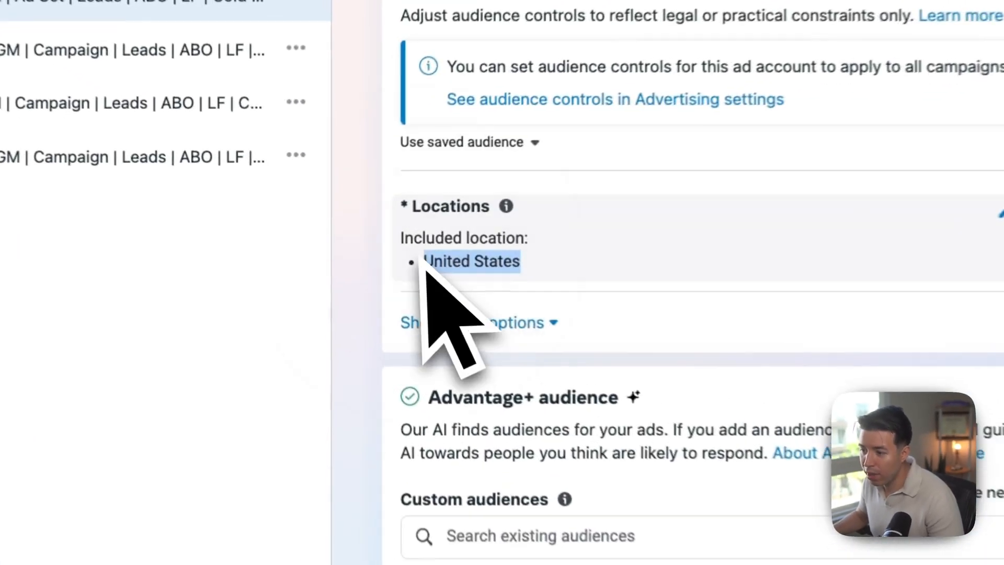
{"action": "left_click", "coordinate": [477, 325]}
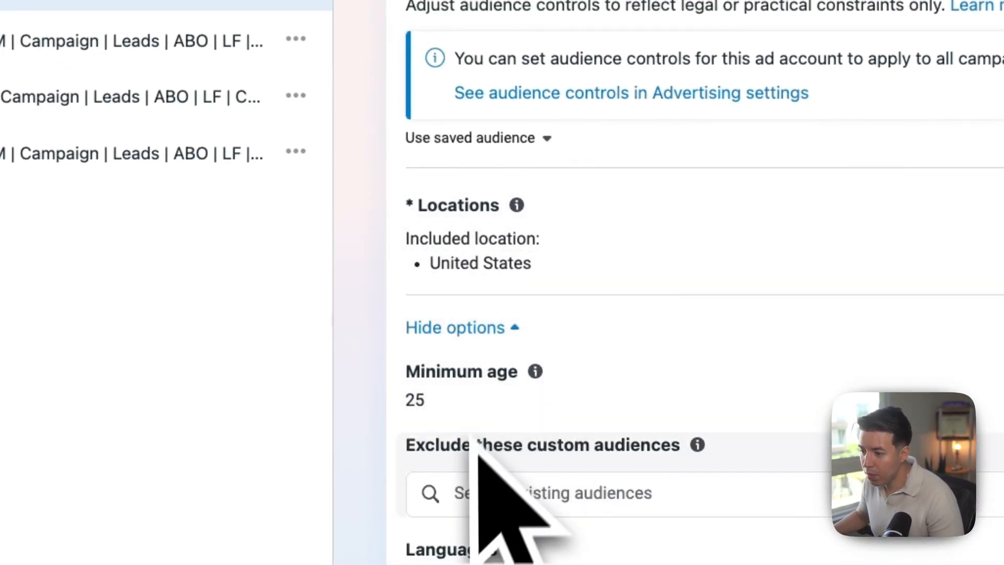
{"action": "scroll", "coordinate": [413, 400], "scroll_direction": "down", "scroll_amount": 6}
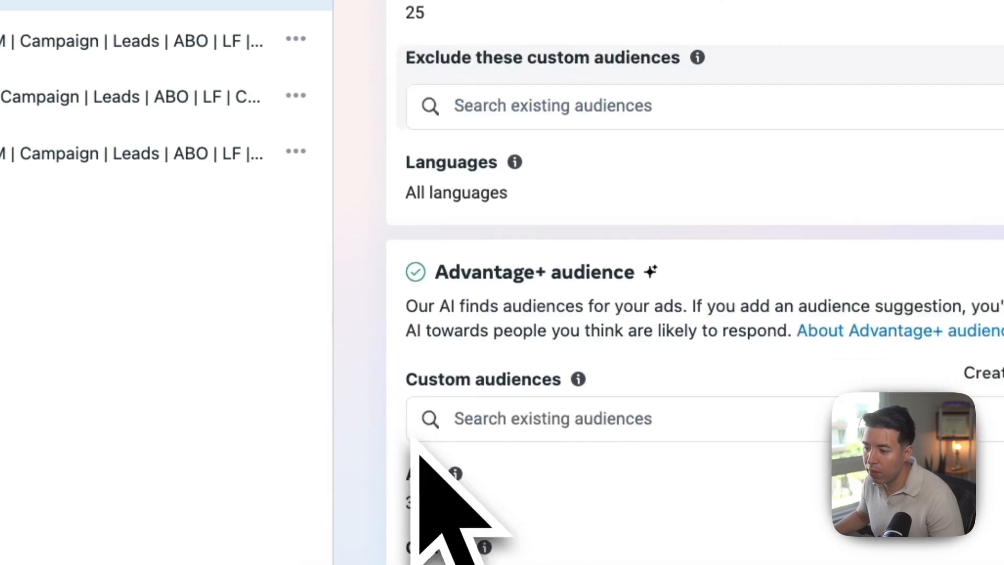
Examine the Advantage+ audience's age range, gender and detailed targeting by interest and job title.
{"action": "scroll", "coordinate": [448, 463], "scroll_direction": "down", "scroll_amount": 2}
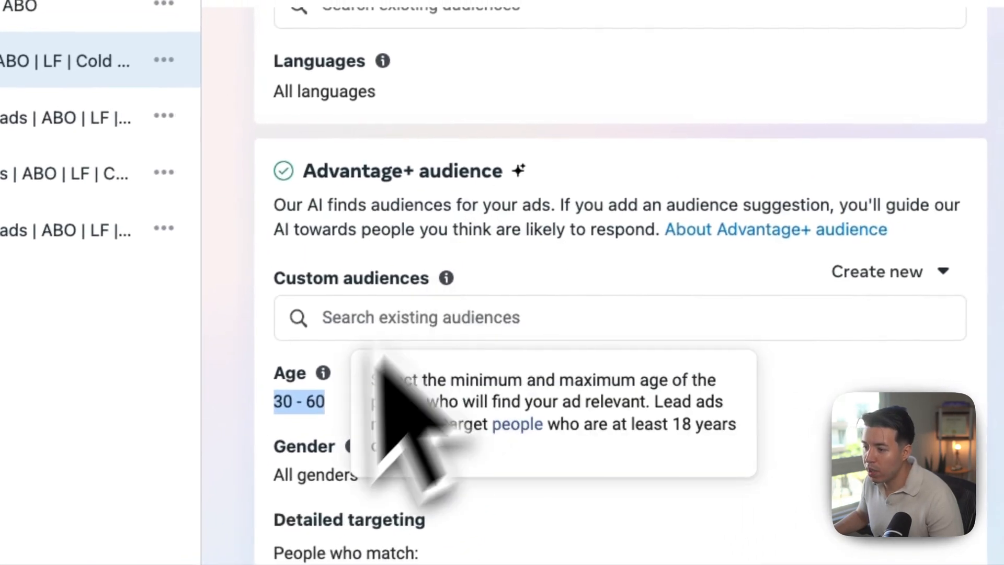
{"action": "left_click", "coordinate": [456, 329]}
{"action": "left_click_drag", "start_coordinate": [320, 405], "coordinate": [285, 410]}
{"action": "left_click", "coordinate": [285, 410]}
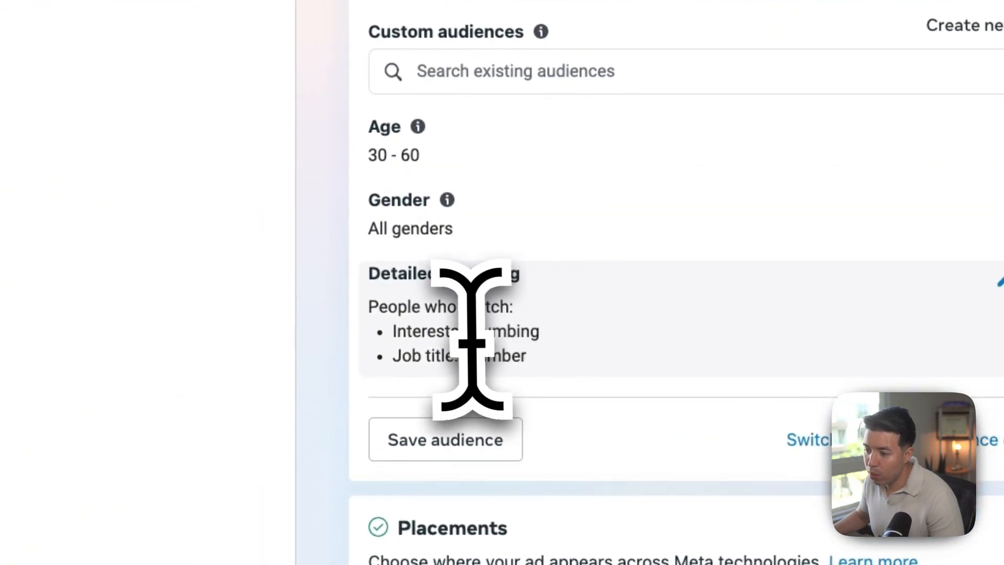
{"action": "left_click", "coordinate": [539, 338]}
{"action": "left_click_drag", "start_coordinate": [463, 356], "coordinate": [555, 364]}
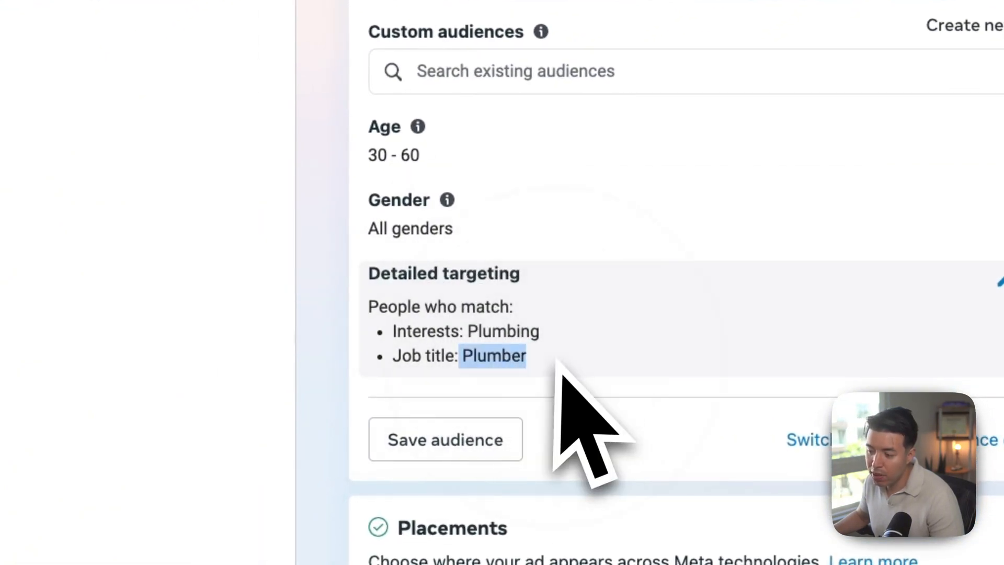
{"action": "left_click", "coordinate": [556, 365]}
Review the ad set's manual placements, checking platforms, feeds, stories and reels, and the remaining placement groups.
{"action": "scroll", "coordinate": [557, 365], "scroll_direction": "down", "scroll_amount": 5}
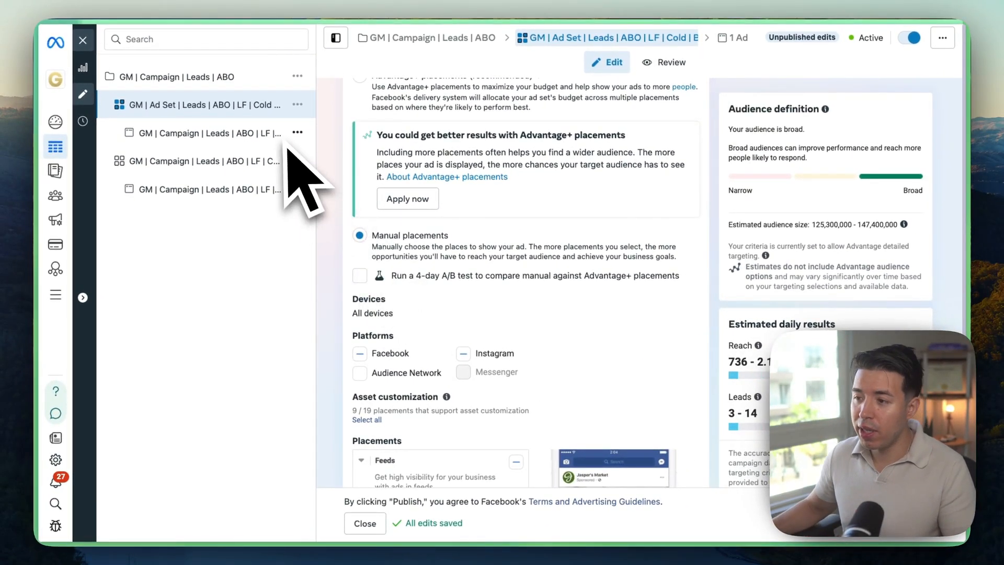
{"action": "scroll", "coordinate": [395, 245], "scroll_direction": "up", "scroll_amount": 2}
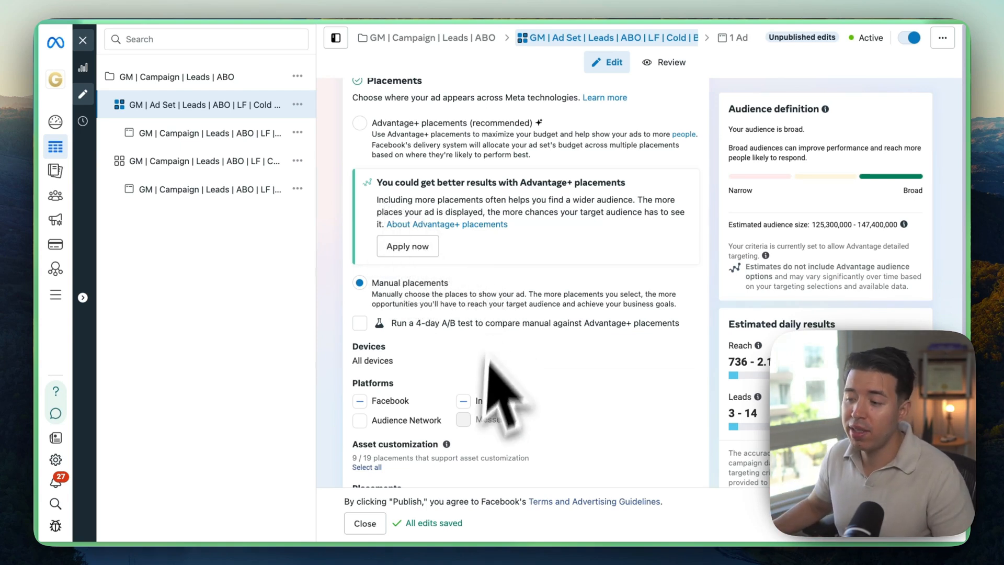
{"action": "scroll", "coordinate": [496, 365], "scroll_direction": "down", "scroll_amount": 3}
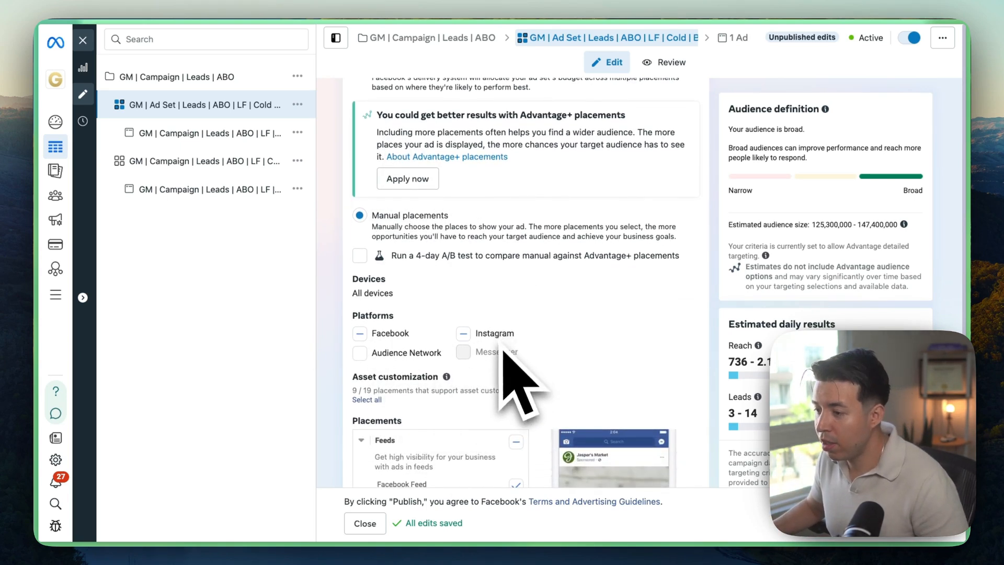
{"action": "scroll", "coordinate": [375, 233], "scroll_direction": "down", "scroll_amount": 5}
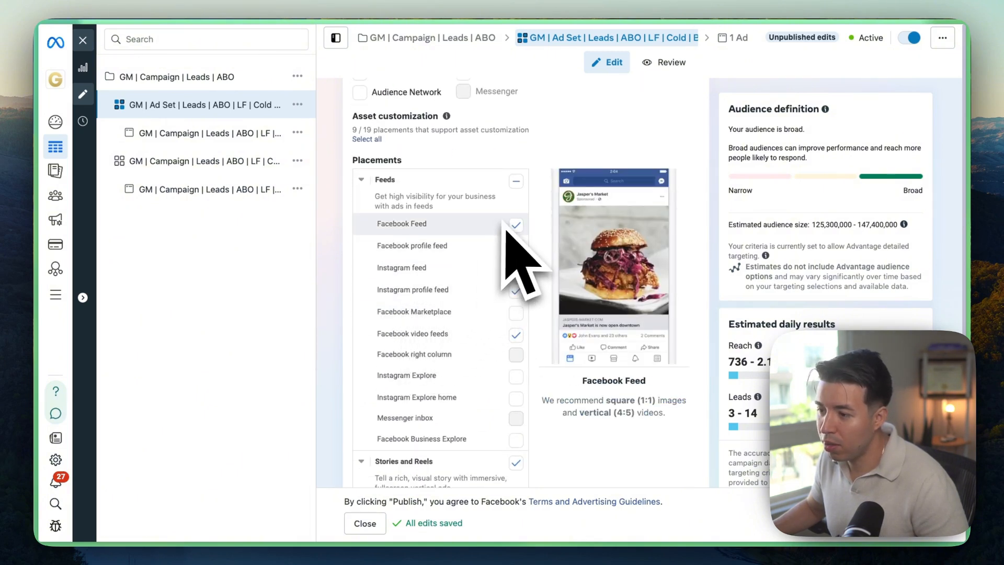
{"action": "scroll", "coordinate": [502, 328], "scroll_direction": "down", "scroll_amount": 4}
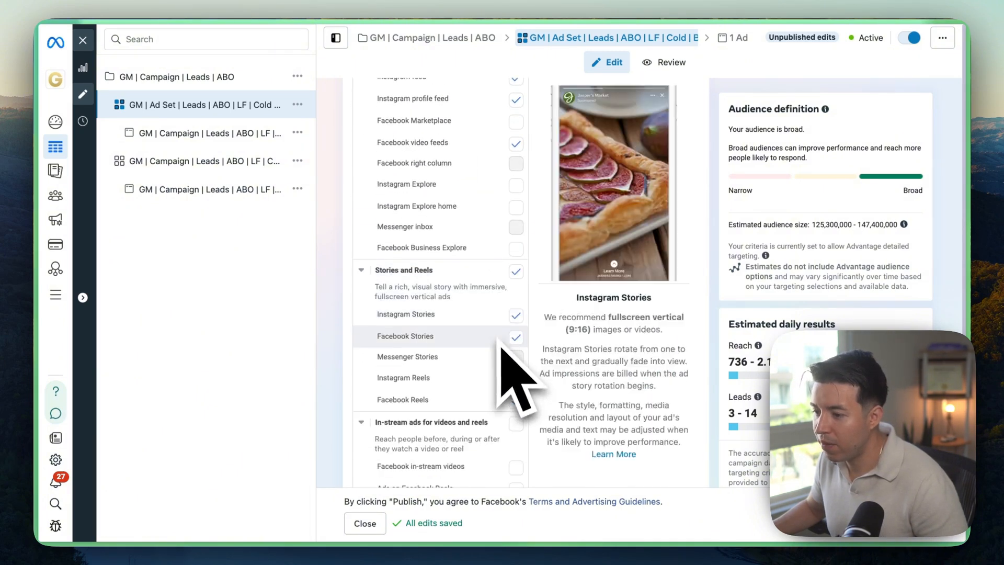
{"action": "scroll", "coordinate": [511, 413], "scroll_direction": "down", "scroll_amount": 6}
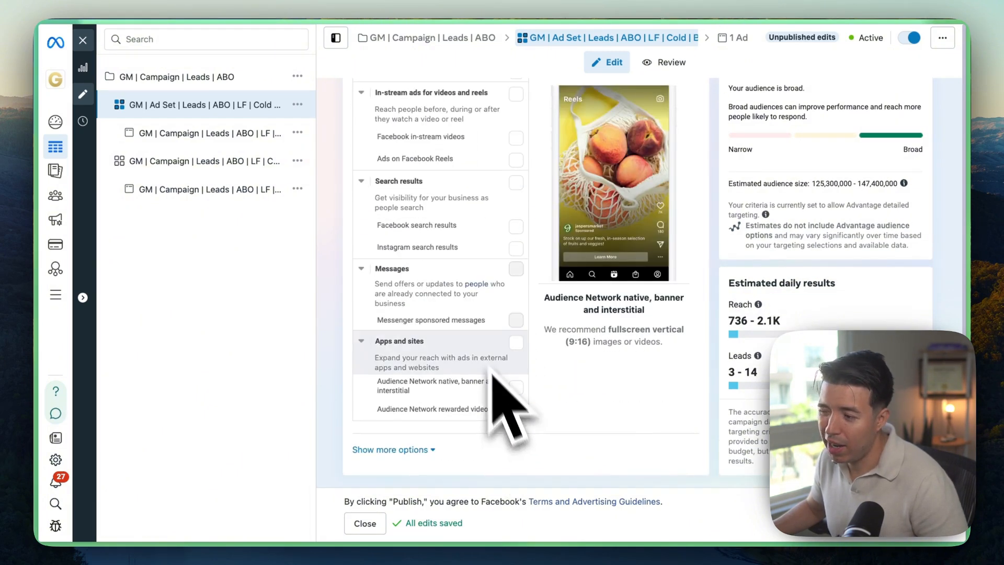
Open the ad under the renamed ad set and examine its creative media, primary text and preview.
{"action": "scroll", "coordinate": [476, 361], "scroll_direction": "up", "scroll_amount": 15}
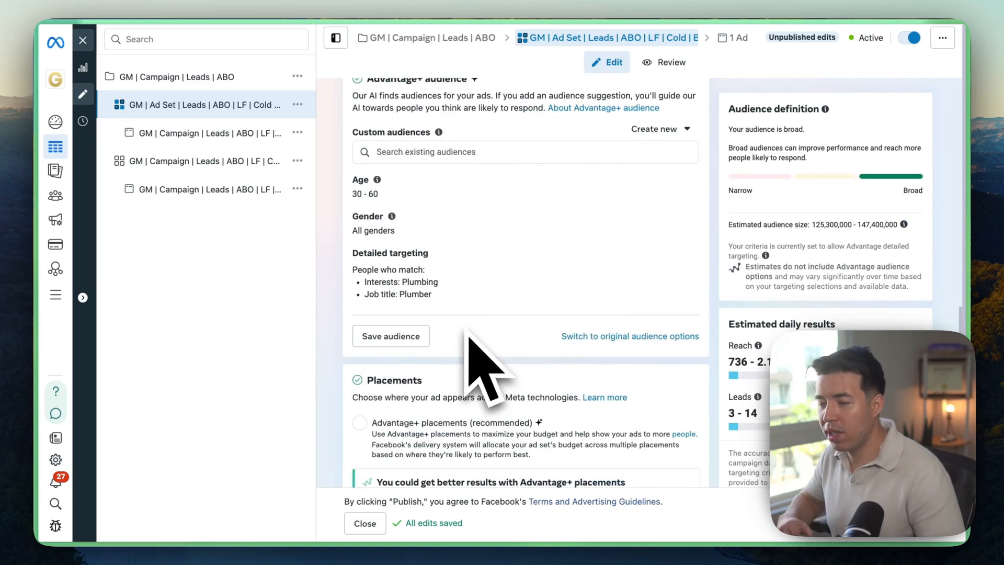
{"action": "scroll", "coordinate": [467, 335], "scroll_direction": "up", "scroll_amount": 6}
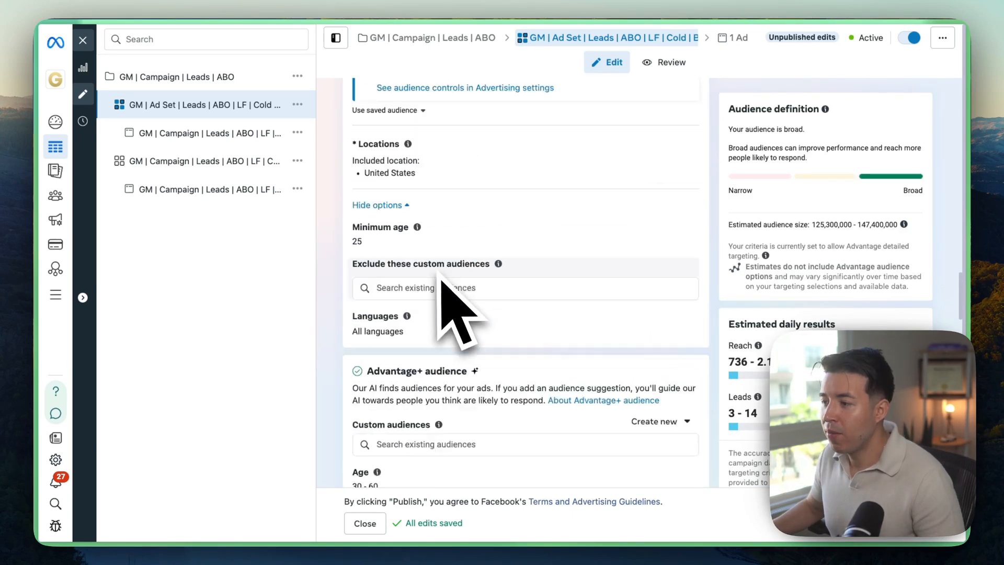
{"action": "scroll", "coordinate": [441, 279], "scroll_direction": "up", "scroll_amount": 1}
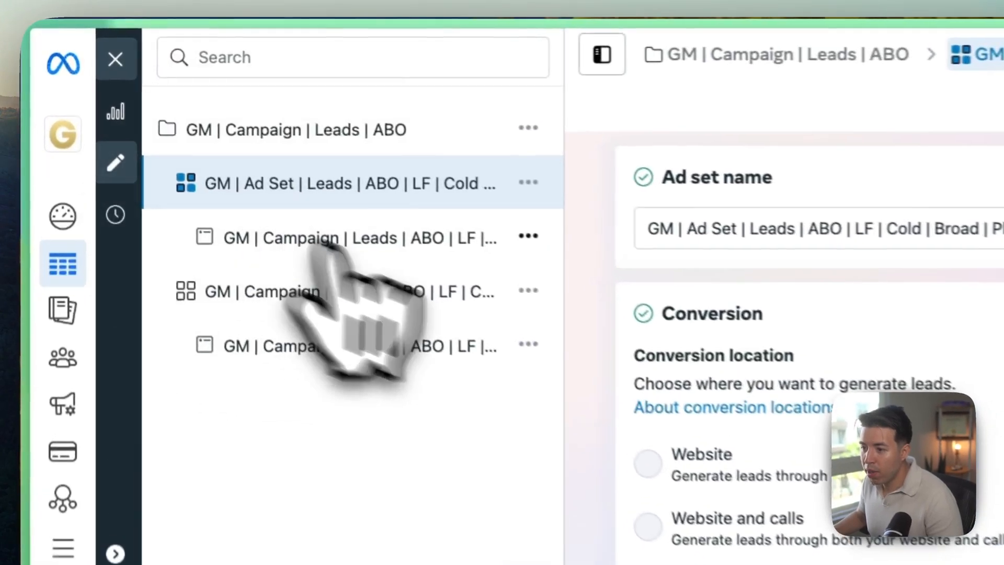
{"action": "left_click", "coordinate": [193, 135]}
{"action": "scroll", "coordinate": [634, 274], "scroll_direction": "down", "scroll_amount": 10}
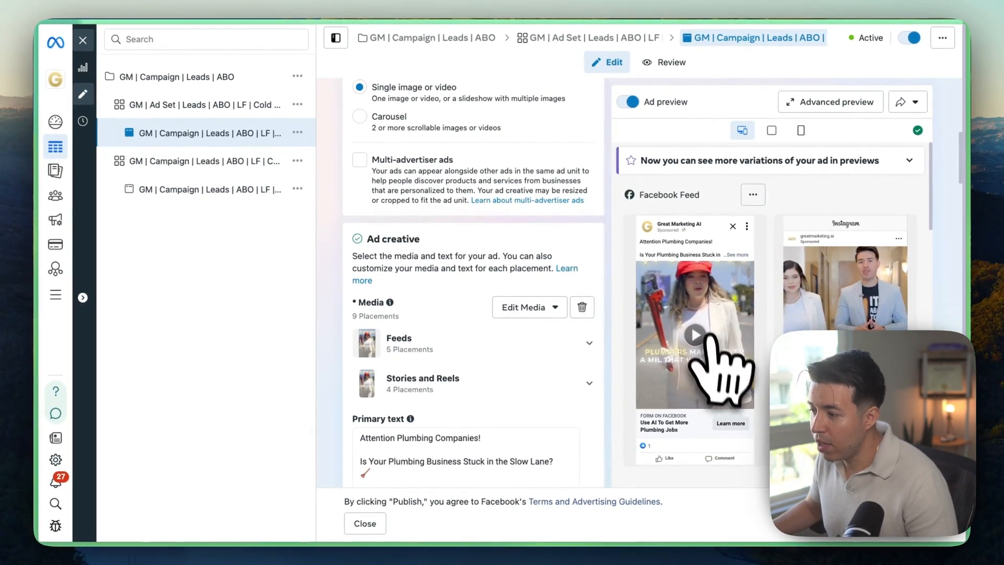
{"action": "scroll", "coordinate": [591, 285], "scroll_direction": "down", "scroll_amount": 1}
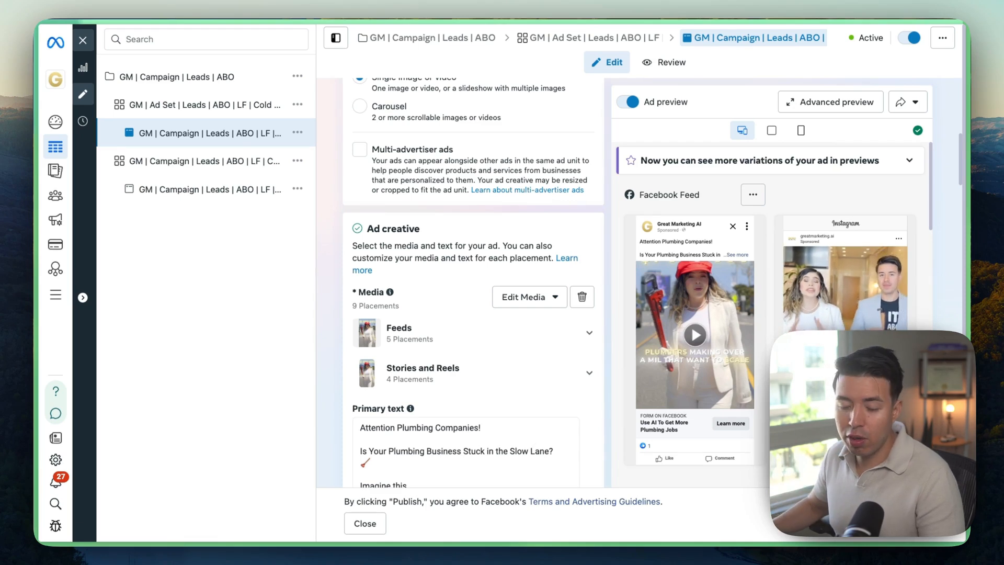
{"action": "scroll", "coordinate": [571, 370], "scroll_direction": "down", "scroll_amount": 2}
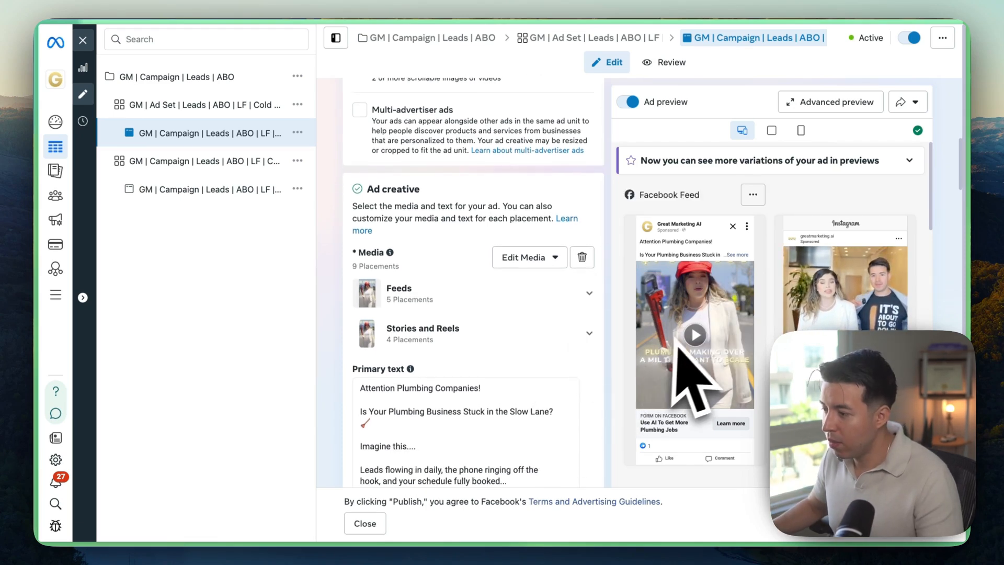
{"action": "scroll", "coordinate": [679, 355], "scroll_direction": "down", "scroll_amount": 2}
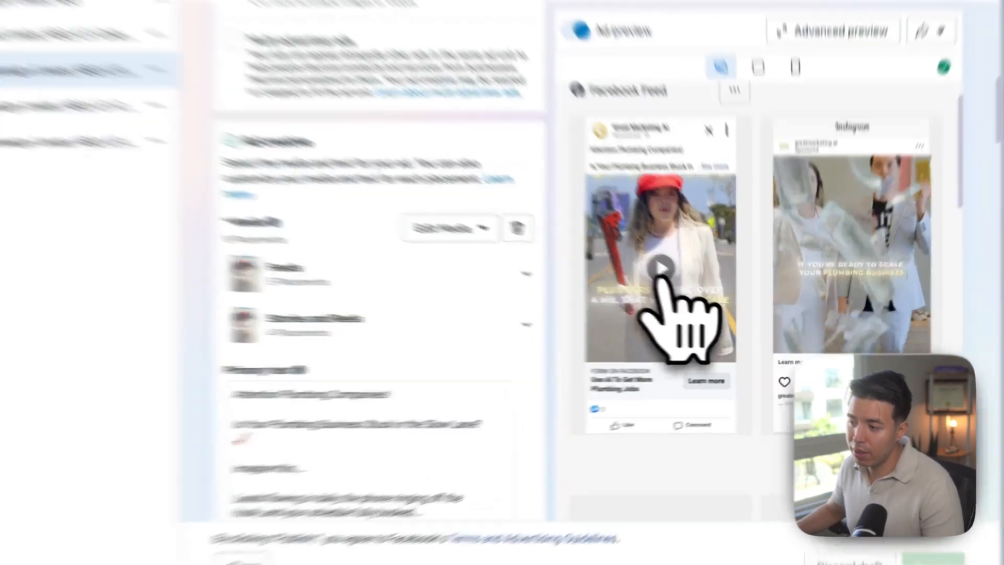
Play the video in the Facebook Feed preview and scrub through its opening hook, body and closing call to action.
{"action": "left_click", "coordinate": [695, 289]}
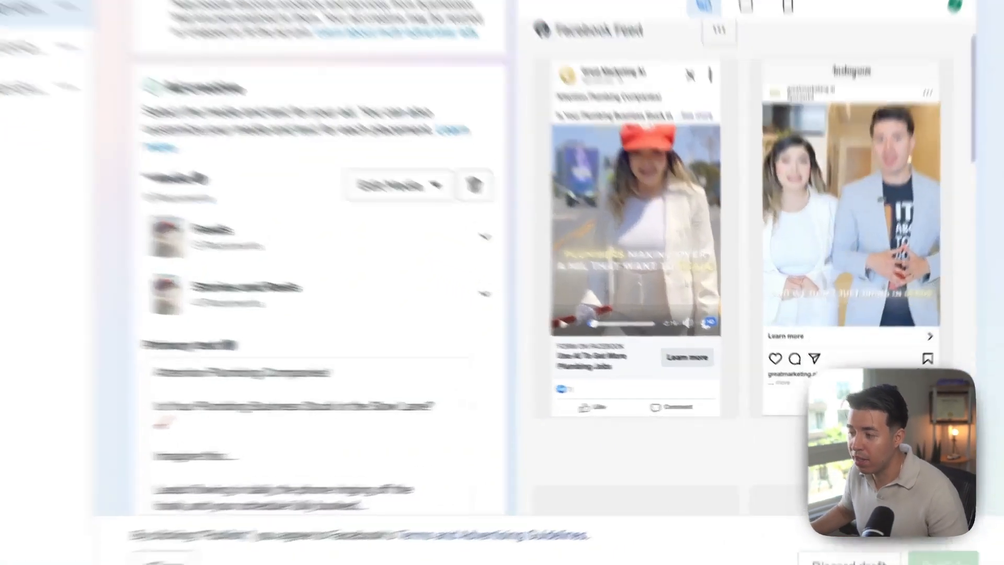
{"action": "left_click", "coordinate": [644, 353]}
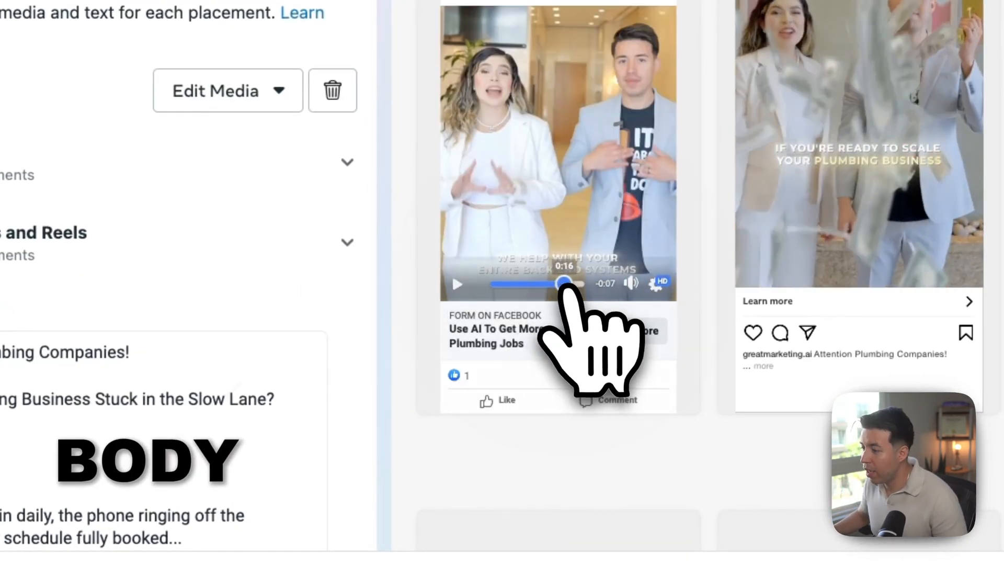
{"action": "left_click", "coordinate": [525, 284]}
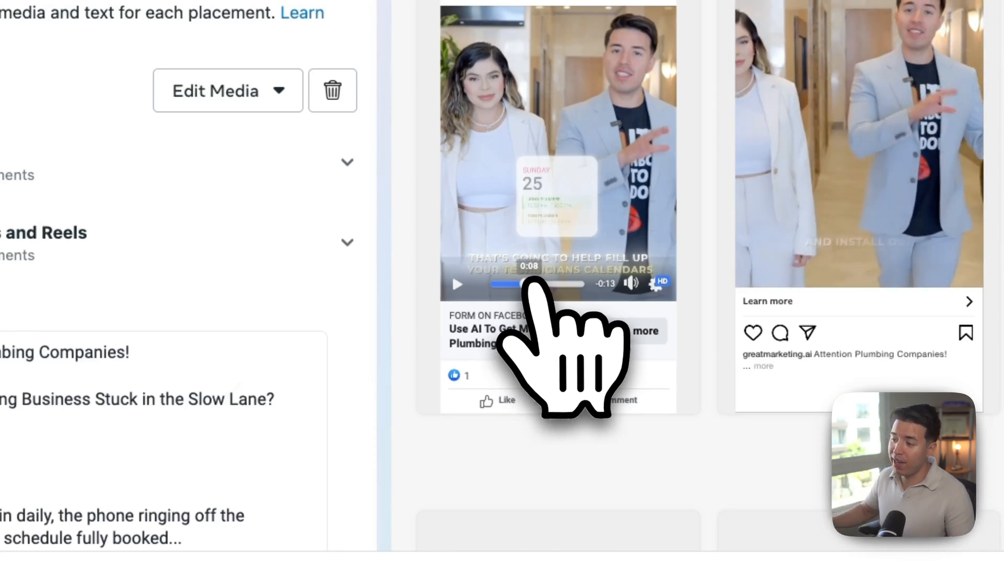
{"action": "left_click", "coordinate": [516, 284]}
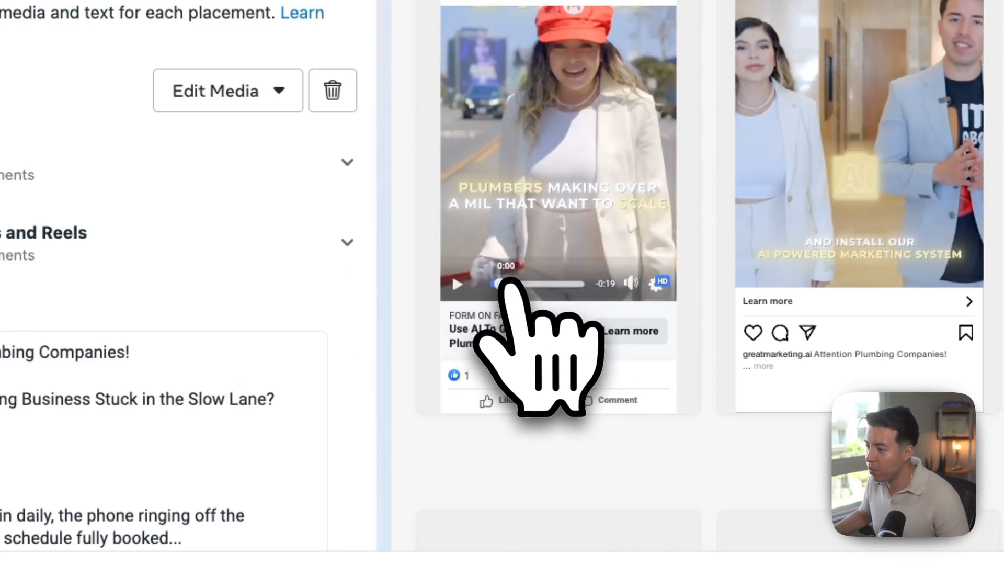
{"action": "left_click", "coordinate": [524, 283]}
{"action": "left_click_drag", "start_coordinate": [525, 285], "coordinate": [585, 287]}
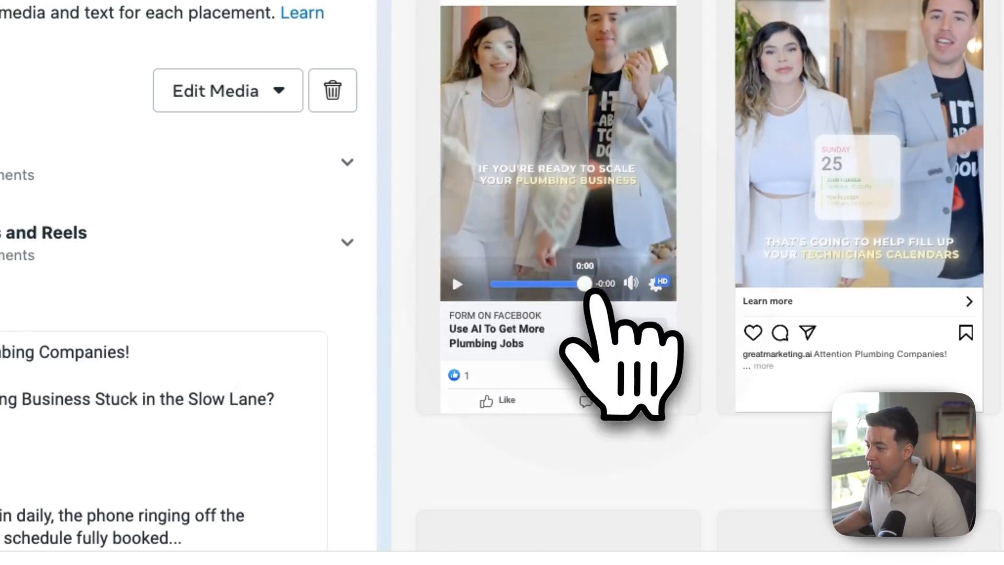
{"action": "left_click", "coordinate": [577, 284]}
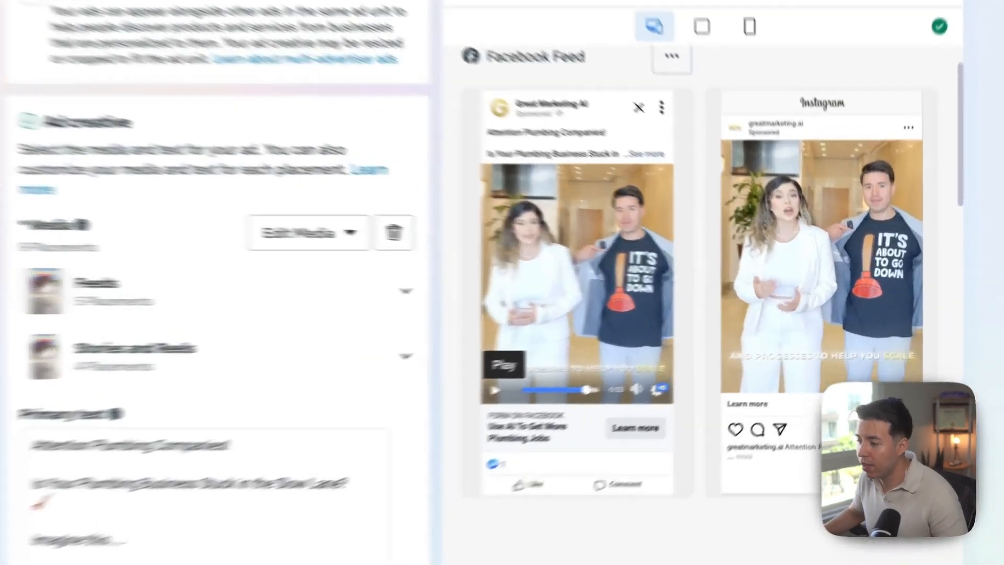
{"action": "left_click", "coordinate": [644, 354]}
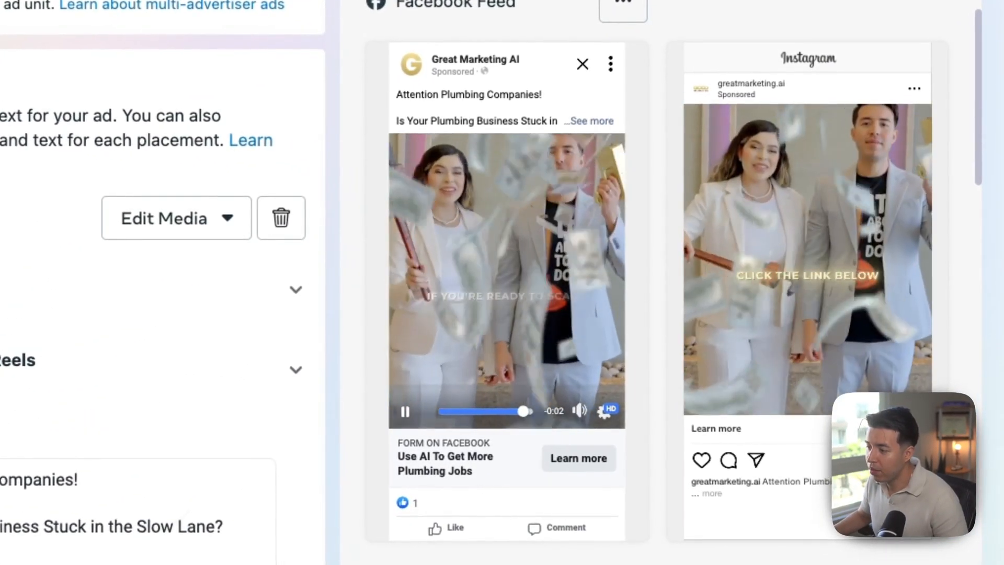
Pause the Facebook Feed preview video and read through the ad's primary text and headline options.
{"action": "left_click", "coordinate": [405, 410]}
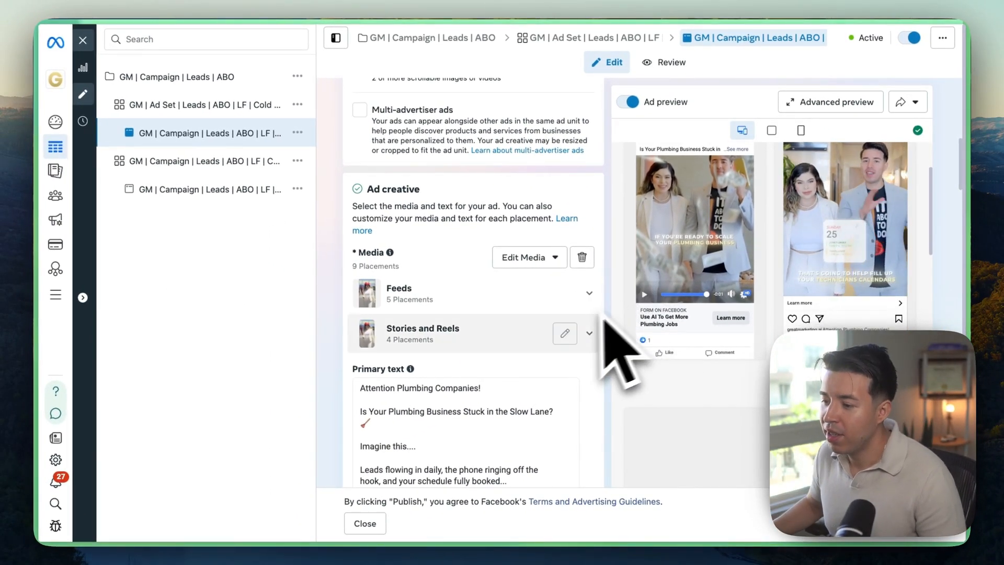
{"action": "scroll", "coordinate": [418, 282], "scroll_direction": "down", "scroll_amount": 3}
{"action": "scroll", "coordinate": [398, 283], "scroll_direction": "down", "scroll_amount": 3}
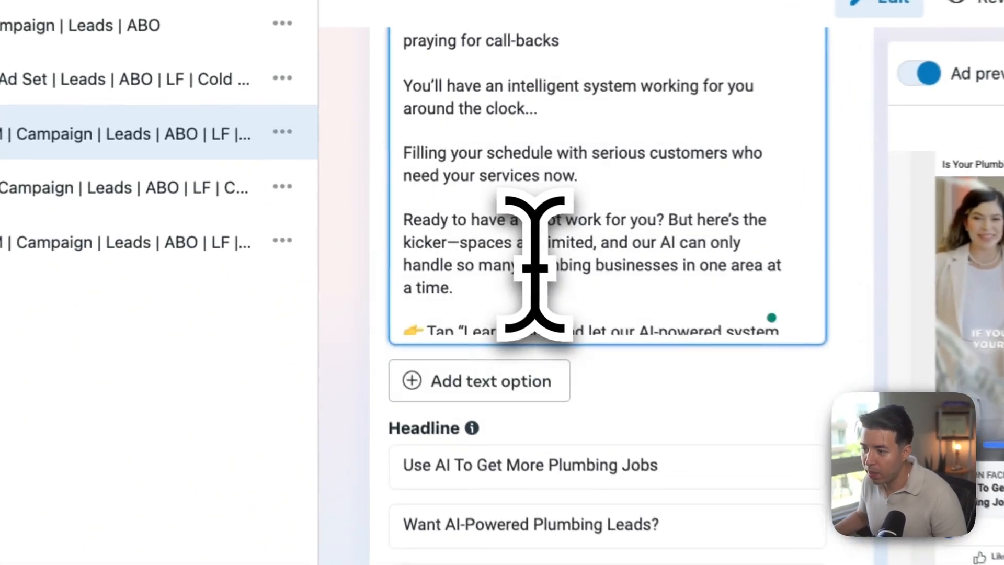
{"action": "scroll", "coordinate": [423, 192], "scroll_direction": "up", "scroll_amount": 6}
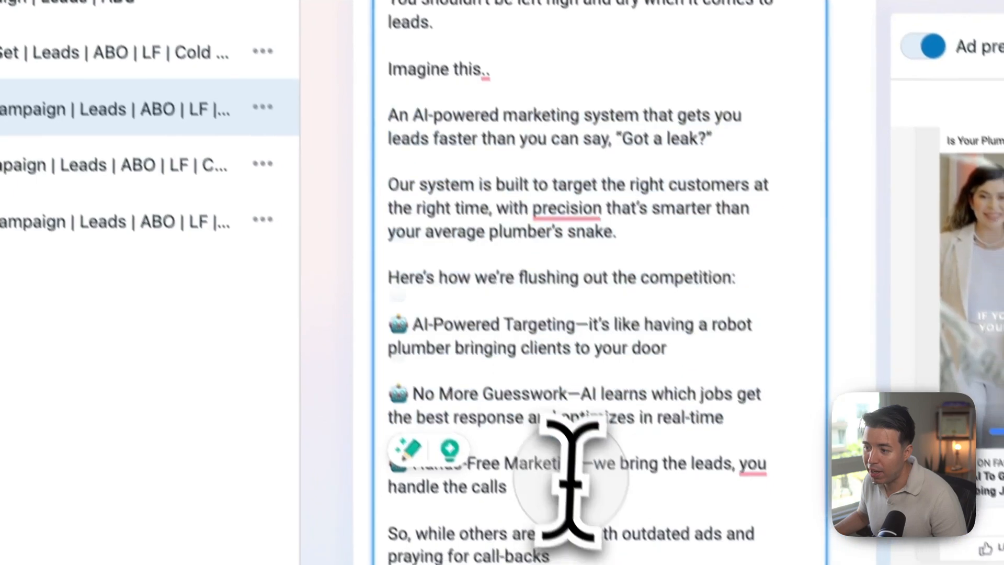
{"action": "scroll", "coordinate": [575, 486], "scroll_direction": "down", "scroll_amount": 10}
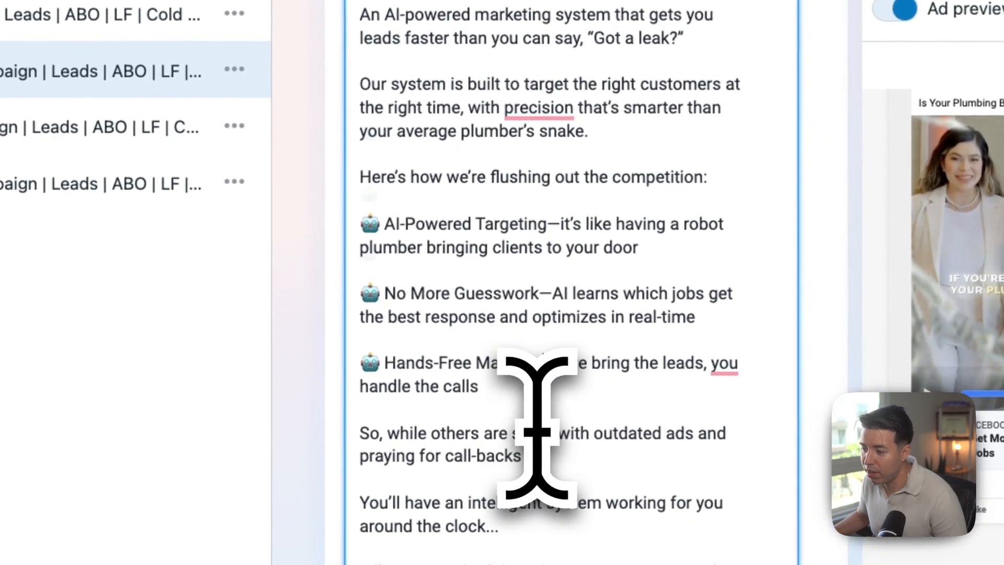
{"action": "left_click", "coordinate": [564, 440]}
{"action": "scroll", "coordinate": [470, 366], "scroll_direction": "down", "scroll_amount": 10}
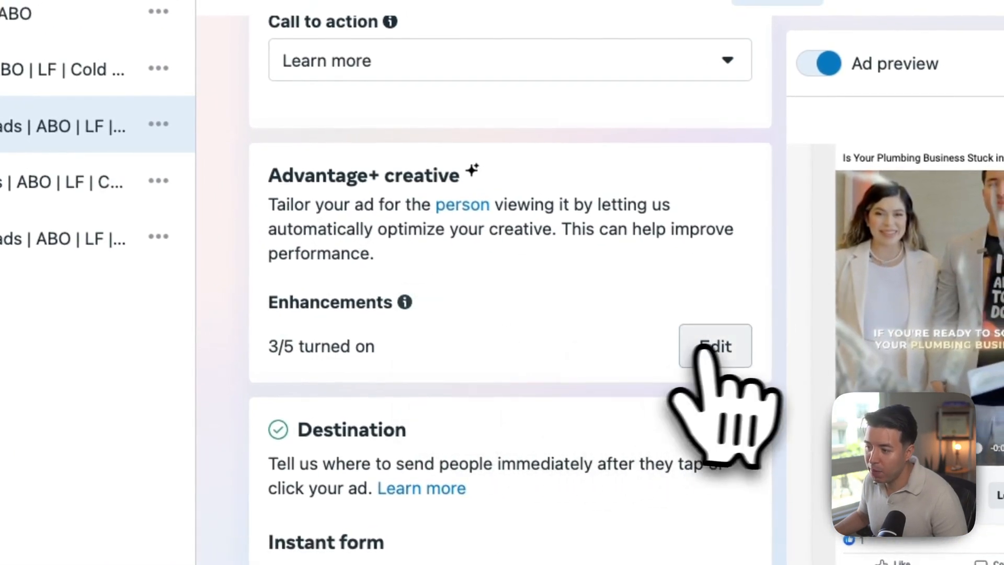
Open the Advantage+ creative enhancements and review each optimization from Visual touch-ups to Add video filter.
{"action": "left_click", "coordinate": [703, 349]}
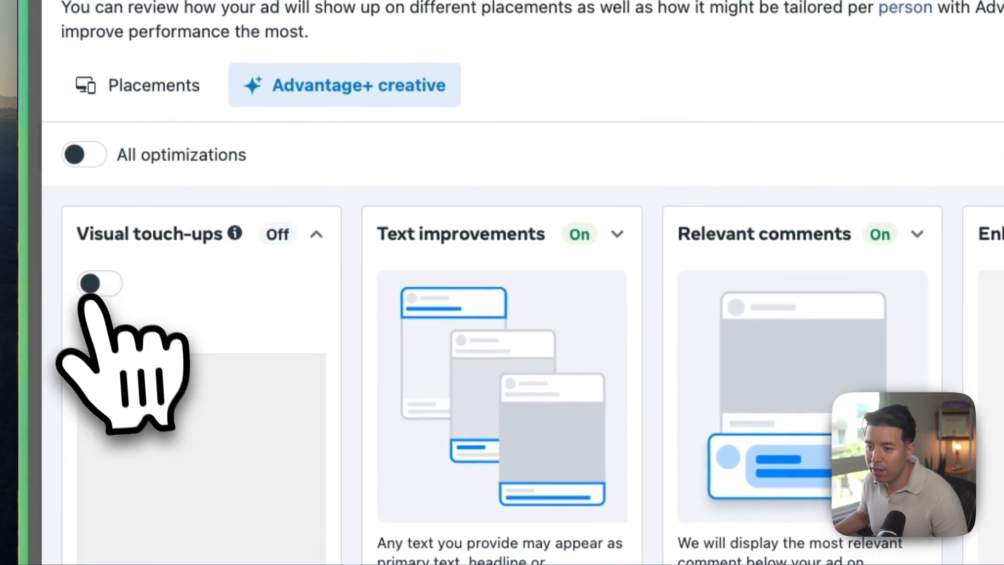
{"action": "mouse_move", "coordinate": [245, 246]}
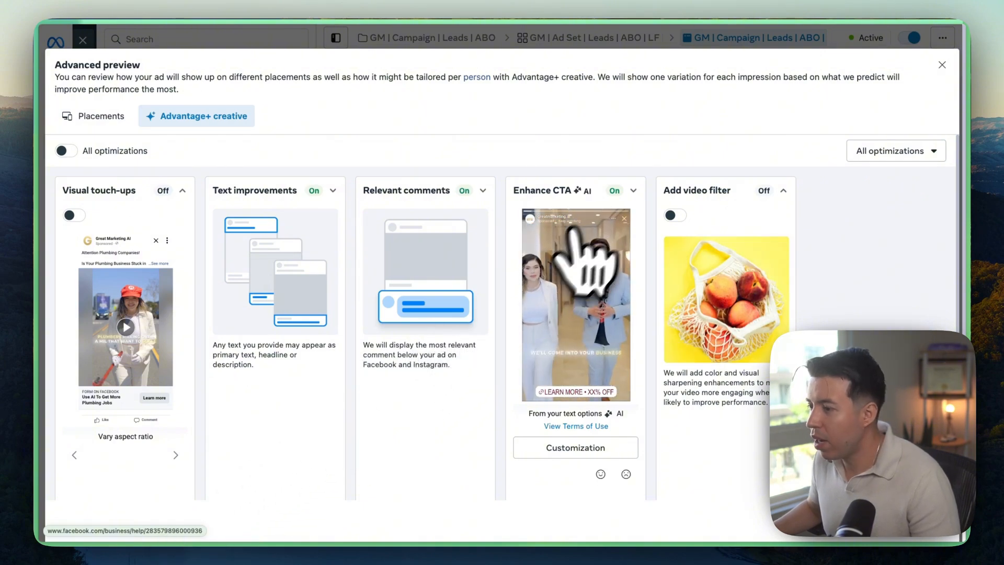
{"action": "scroll", "coordinate": [753, 277], "scroll_direction": "down", "scroll_amount": 1}
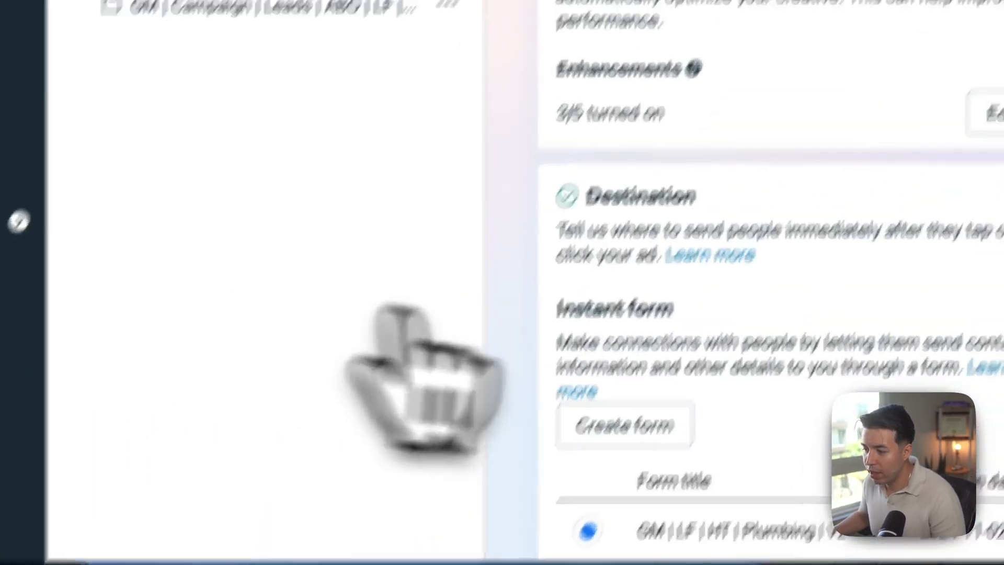
Check the instant form selected as the ad's destination and turn on CRM events tracking.
{"action": "scroll", "coordinate": [650, 115], "scroll_direction": "up", "scroll_amount": 15}
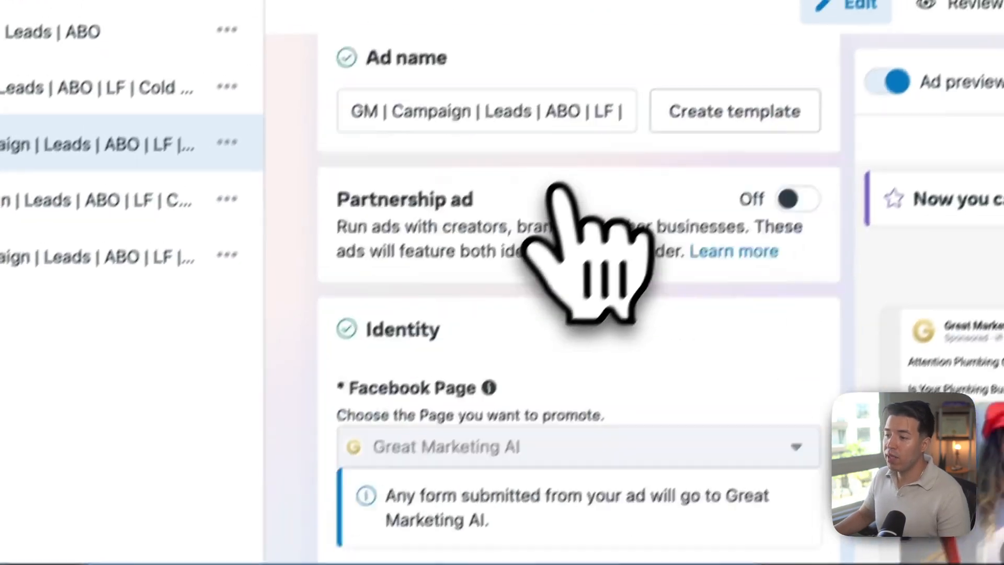
{"action": "scroll", "coordinate": [448, 403], "scroll_direction": "down", "scroll_amount": 15}
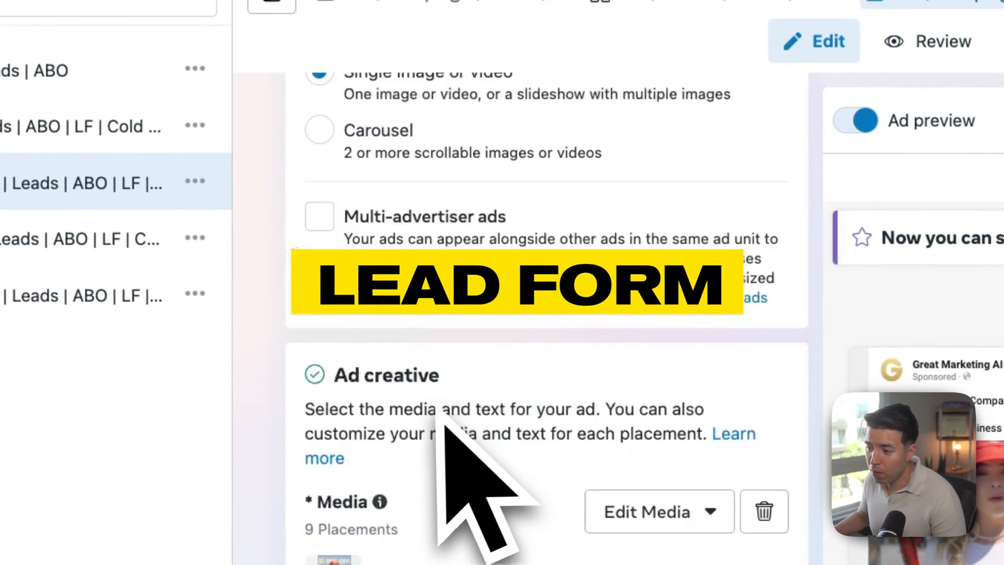
{"action": "scroll", "coordinate": [442, 426], "scroll_direction": "down", "scroll_amount": 15}
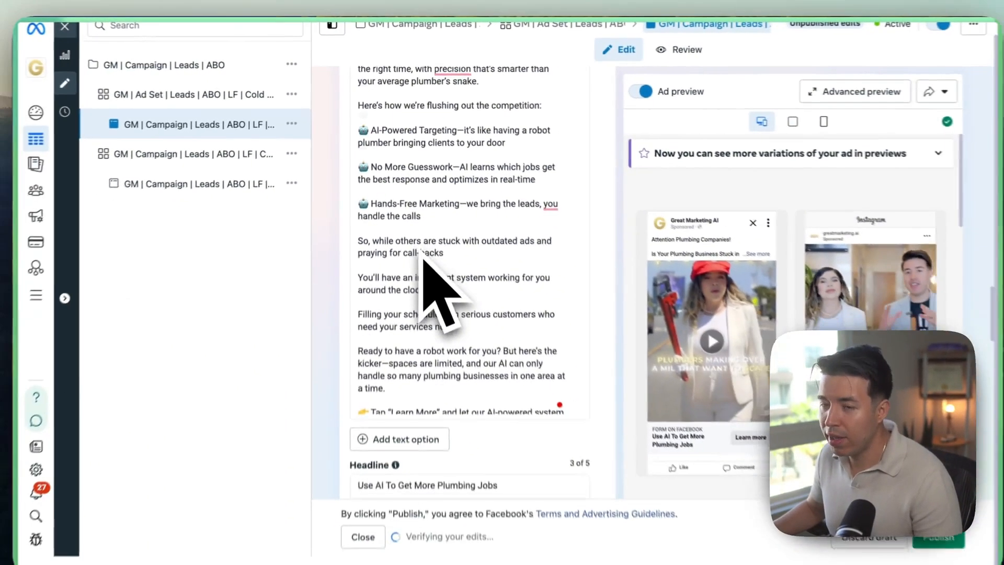
{"action": "scroll", "coordinate": [424, 260], "scroll_direction": "down", "scroll_amount": 5}
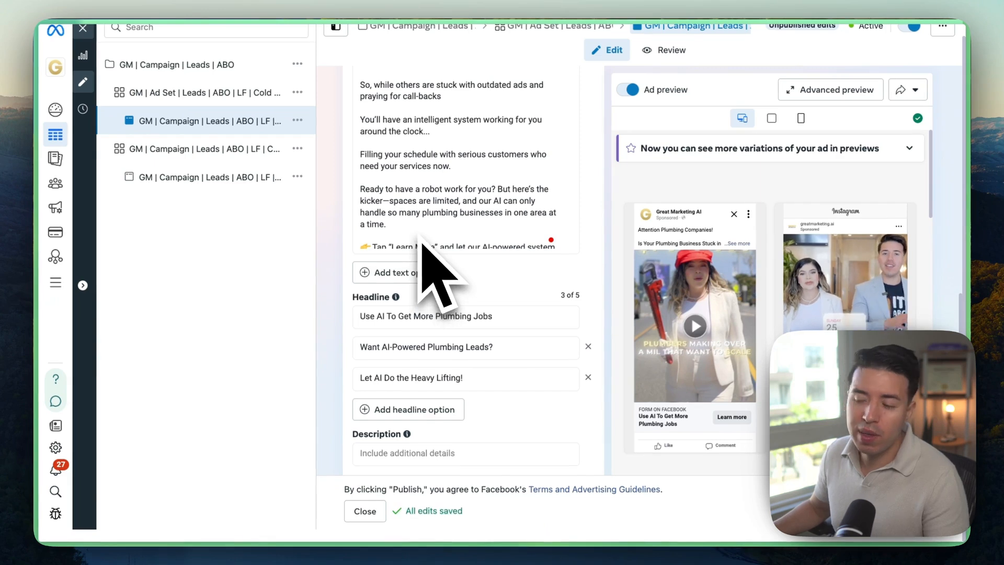
{"action": "scroll", "coordinate": [402, 314], "scroll_direction": "down", "scroll_amount": 3}
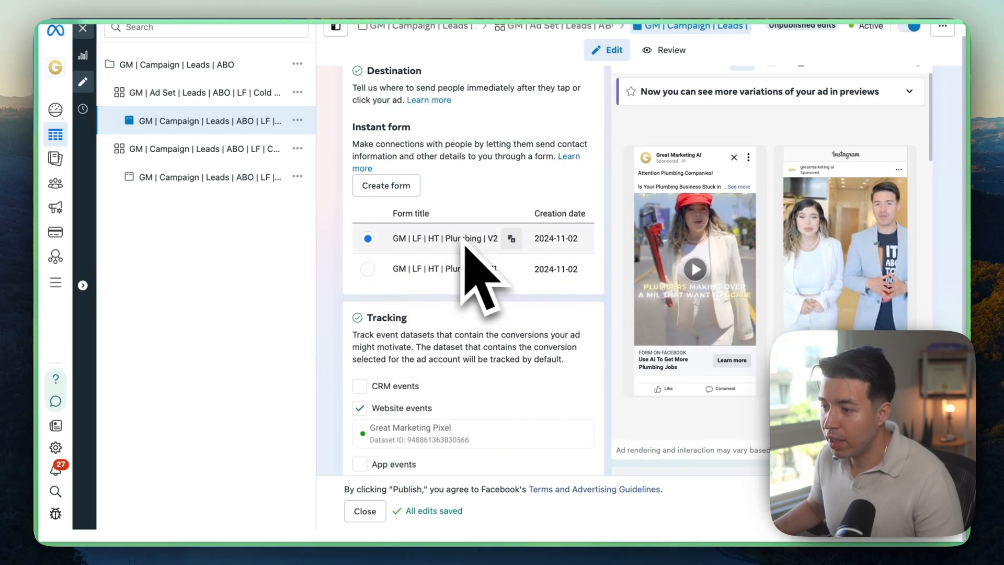
{"action": "scroll", "coordinate": [461, 246], "scroll_direction": "down", "scroll_amount": 3}
{"action": "left_click", "coordinate": [360, 275]}
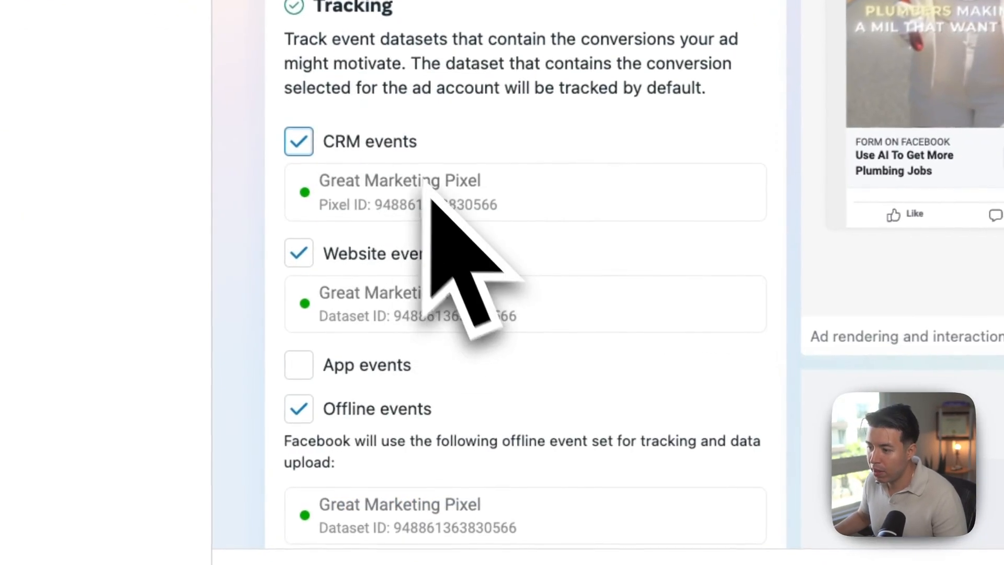
Examine the remaining tracking settings and highlight the UTM string in the ad's URL parameters.
{"action": "scroll", "coordinate": [405, 334], "scroll_direction": "down", "scroll_amount": 10}
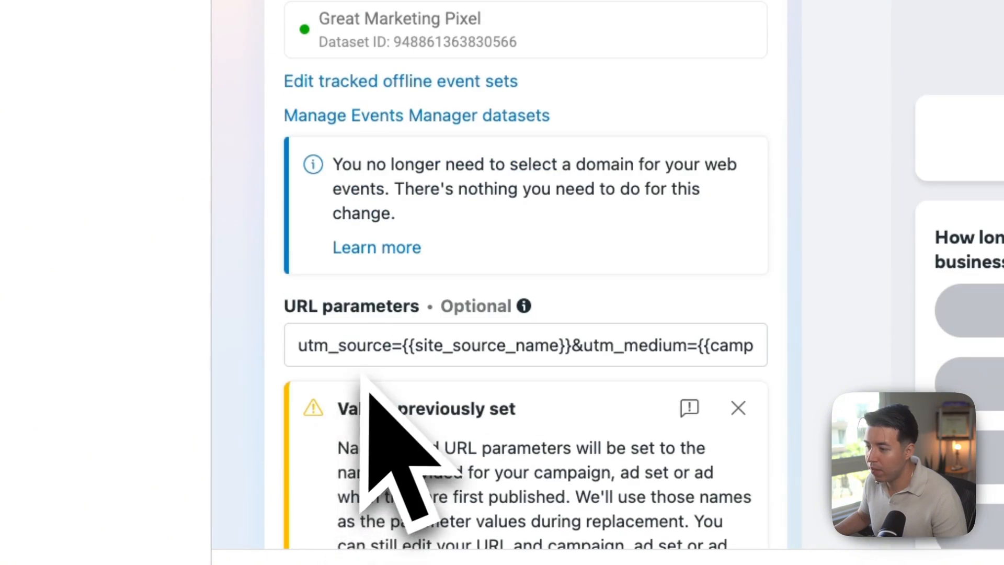
{"action": "left_click_drag", "start_coordinate": [302, 354], "coordinate": [826, 352]}
{"action": "left_click", "coordinate": [503, 346]}
{"action": "left_click_drag", "start_coordinate": [504, 346], "coordinate": [156, 356]}
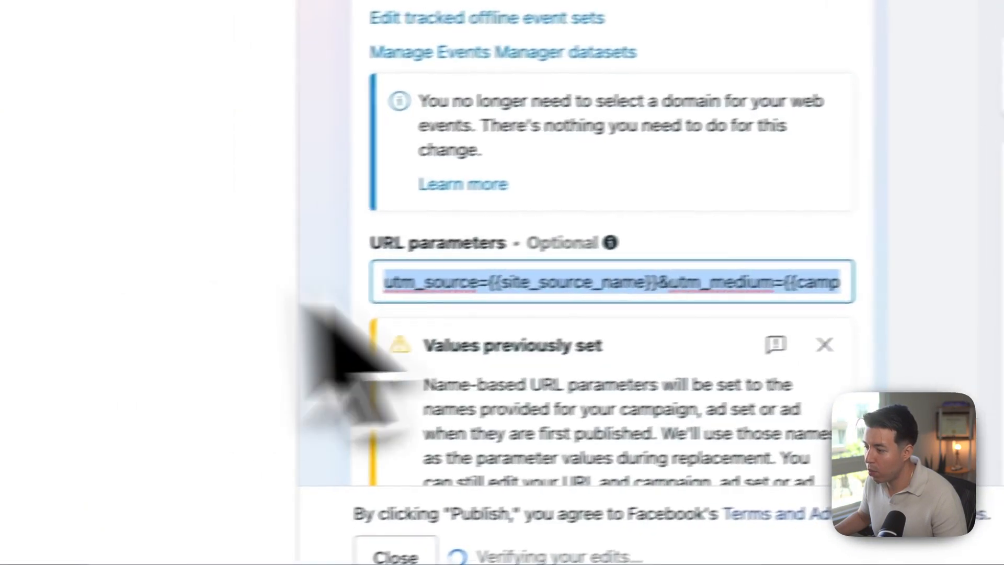
{"action": "left_click", "coordinate": [860, 330]}
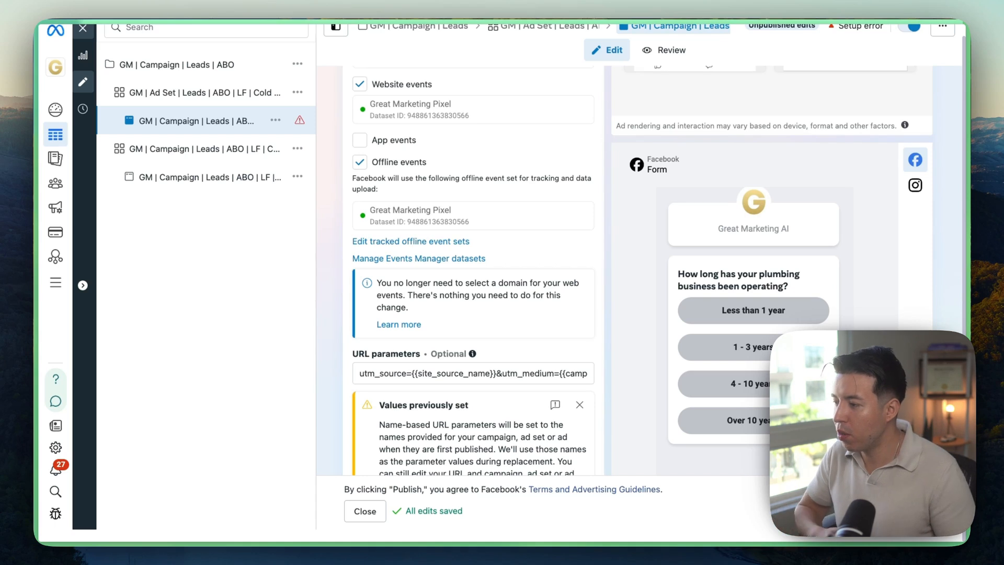
Page through the custom questions in the Facebook form preview and return to the first question.
{"action": "scroll", "coordinate": [654, 277], "scroll_direction": "down", "scroll_amount": 1}
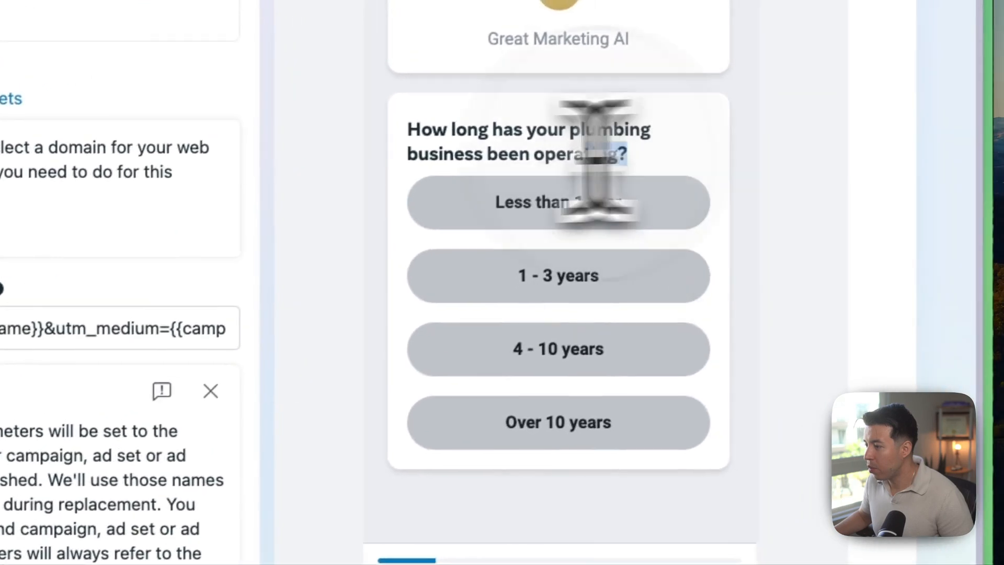
{"action": "left_click_drag", "start_coordinate": [634, 160], "coordinate": [403, 140]}
{"action": "left_click", "coordinate": [405, 143]}
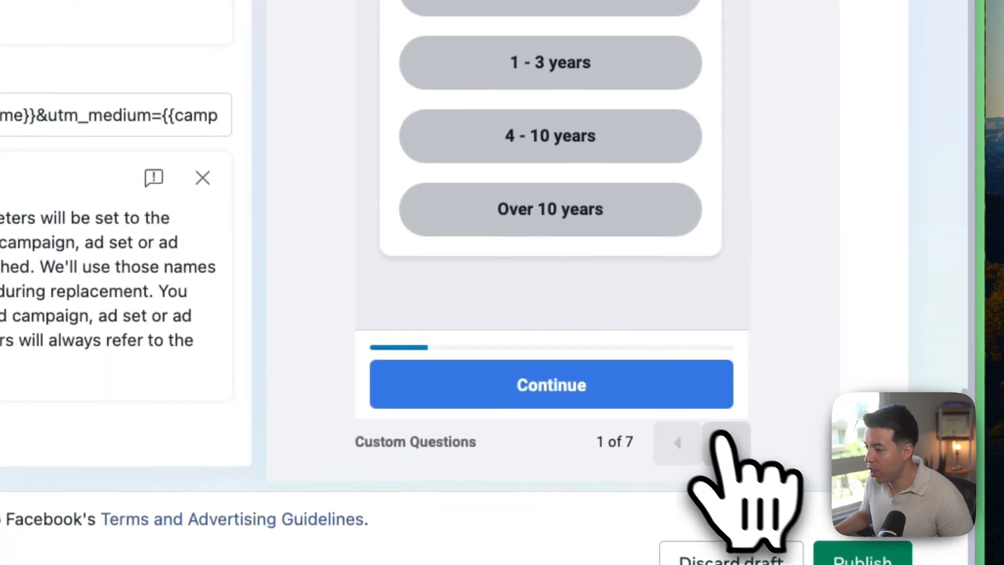
{"action": "left_click", "coordinate": [715, 434]}
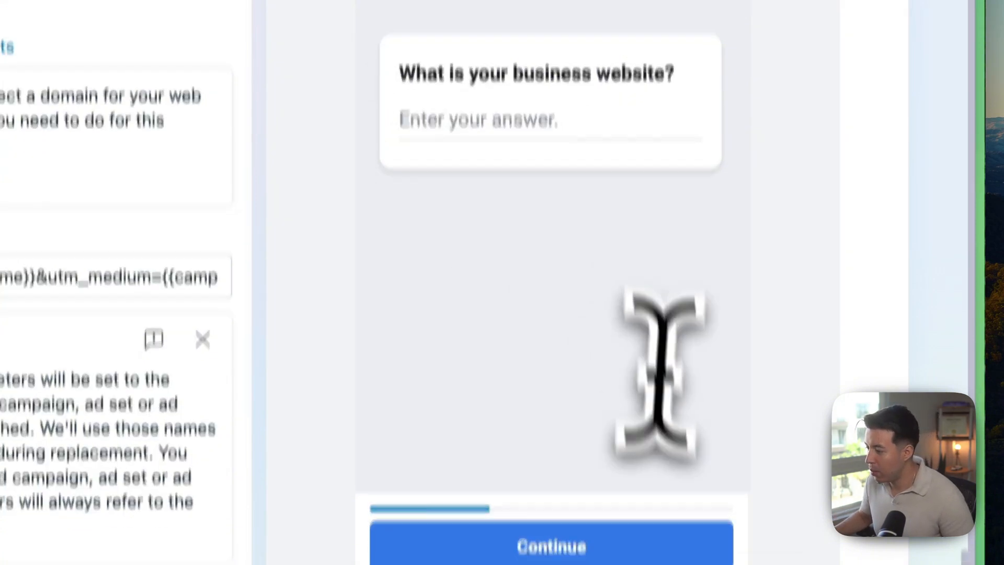
{"action": "left_click", "coordinate": [724, 442]}
{"action": "left_click", "coordinate": [725, 442]}
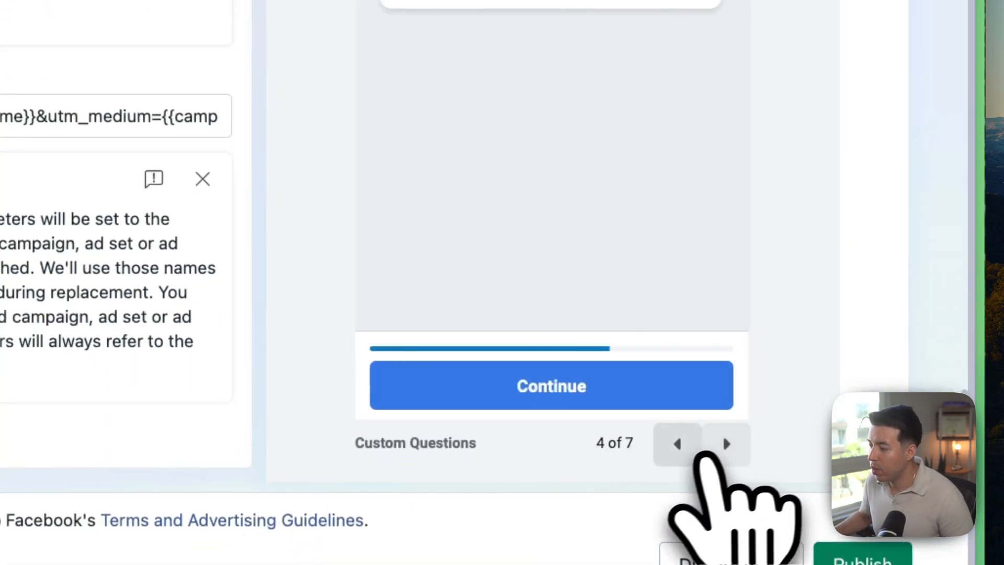
{"action": "left_click", "coordinate": [679, 446]}
{"action": "left_click", "coordinate": [725, 445]}
{"action": "left_click", "coordinate": [724, 444]}
{"action": "left_click", "coordinate": [682, 447]}
{"action": "left_click", "coordinate": [683, 448]}
{"action": "left_click", "coordinate": [684, 448]}
{"action": "left_click", "coordinate": [683, 448]}
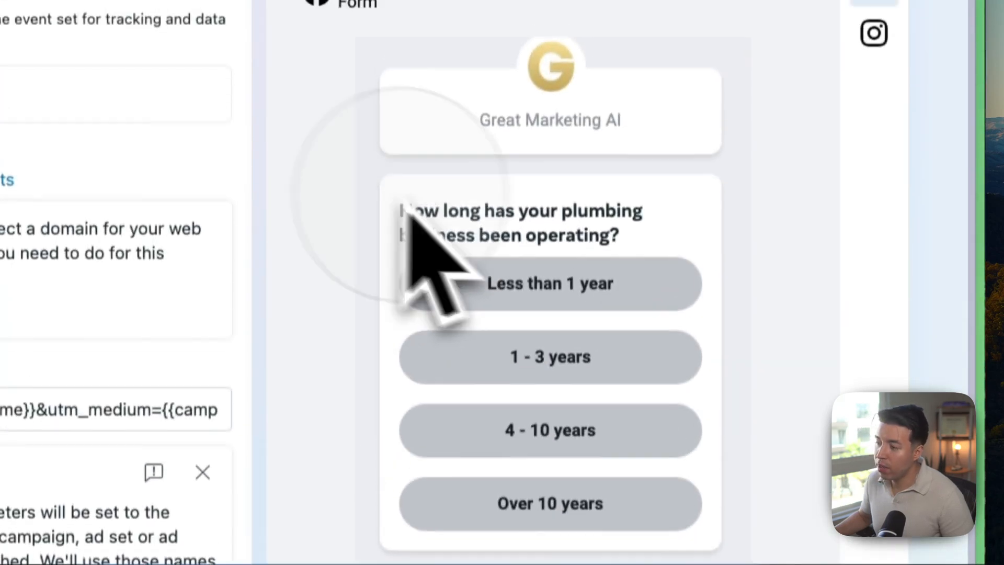
Highlight the form question about how long the plumbing business has been operating and choose the "Less than 1 year" answer in the preview.
{"action": "left_click_drag", "start_coordinate": [392, 196], "coordinate": [676, 240]}
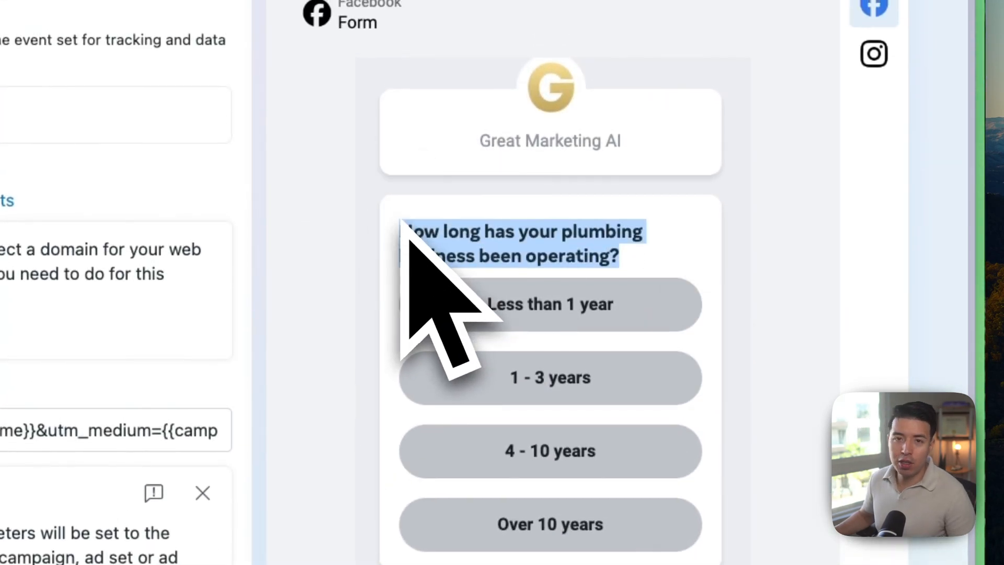
{"action": "left_click", "coordinate": [401, 230]}
{"action": "mouse_move", "coordinate": [401, 230]}
{"action": "left_mouse_down"}
{"action": "mouse_move", "coordinate": [678, 241]}
{"action": "mouse_move", "coordinate": [634, 247]}
{"action": "mouse_move", "coordinate": [394, 218]}
{"action": "mouse_move", "coordinate": [406, 224]}
{"action": "left_mouse_up"}
{"action": "left_click", "coordinate": [621, 268]}
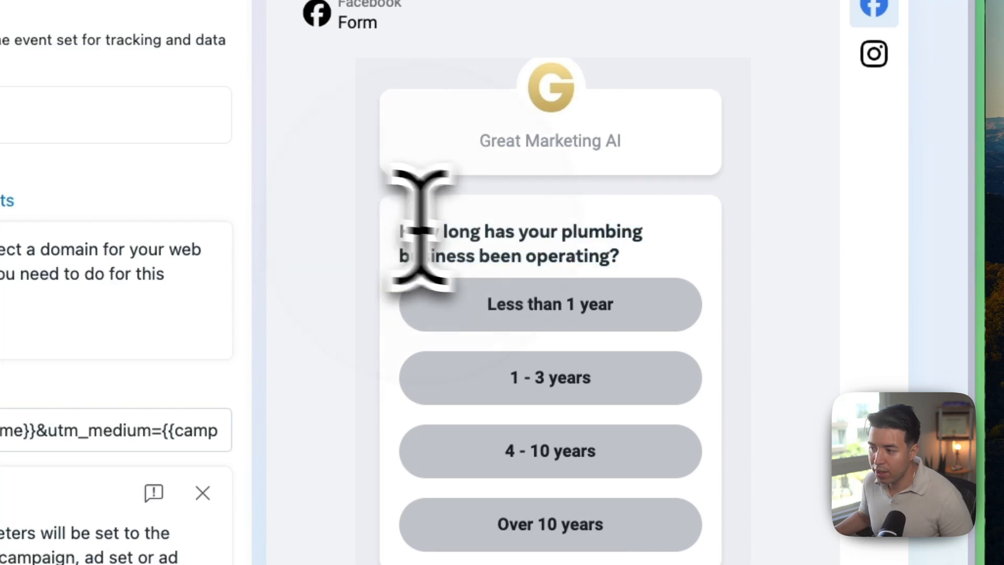
{"action": "left_click", "coordinate": [630, 259]}
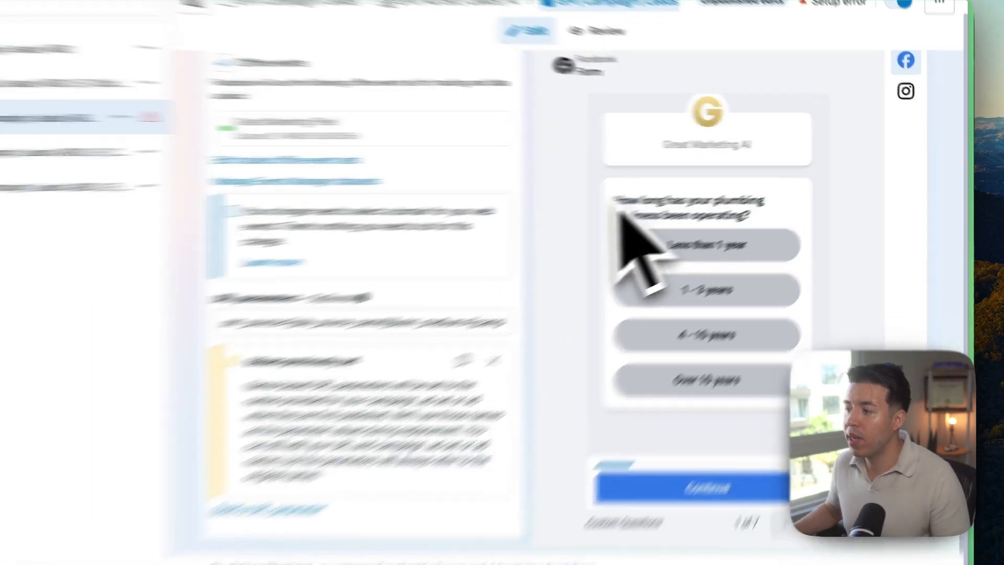
{"action": "left_click_drag", "start_coordinate": [614, 202], "coordinate": [800, 223]}
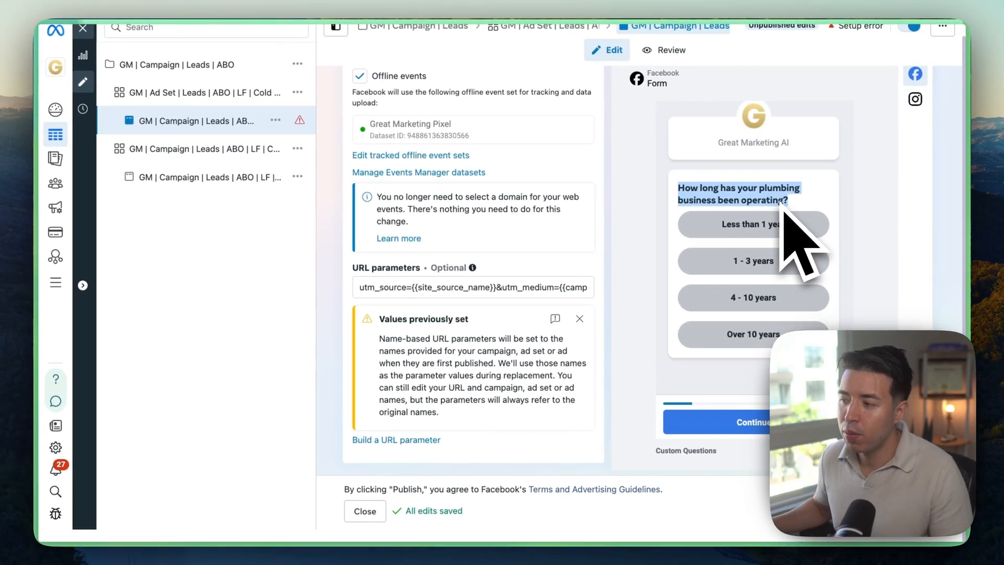
{"action": "triple_click", "coordinate": [749, 225]}
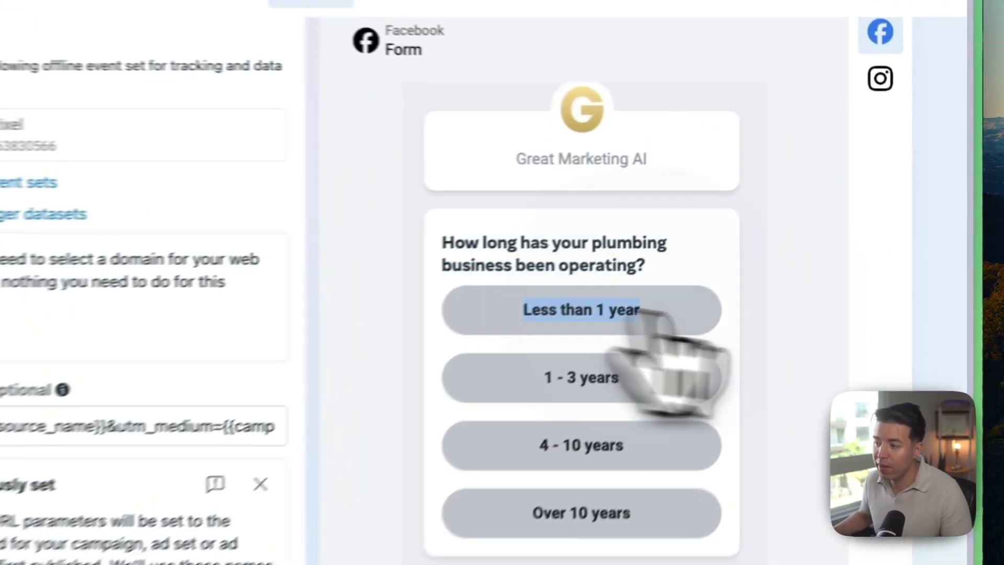
{"action": "left_click", "coordinate": [465, 315]}
{"action": "left_click", "coordinate": [683, 227]}
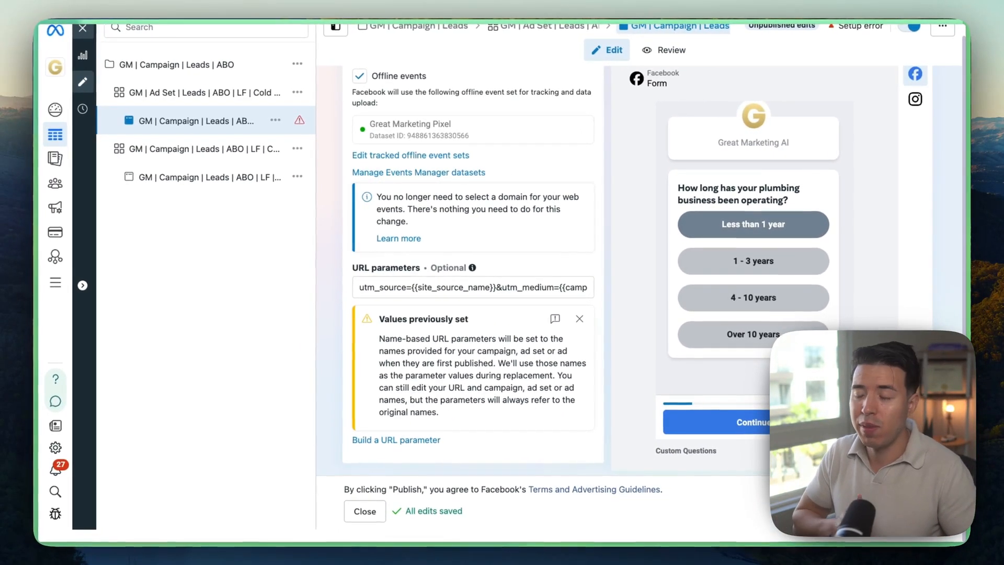
Review the ad's instant form, identity and setup sections again, and open the ad under the campaign's second ad set.
{"action": "scroll", "coordinate": [604, 260], "scroll_direction": "up", "scroll_amount": 8}
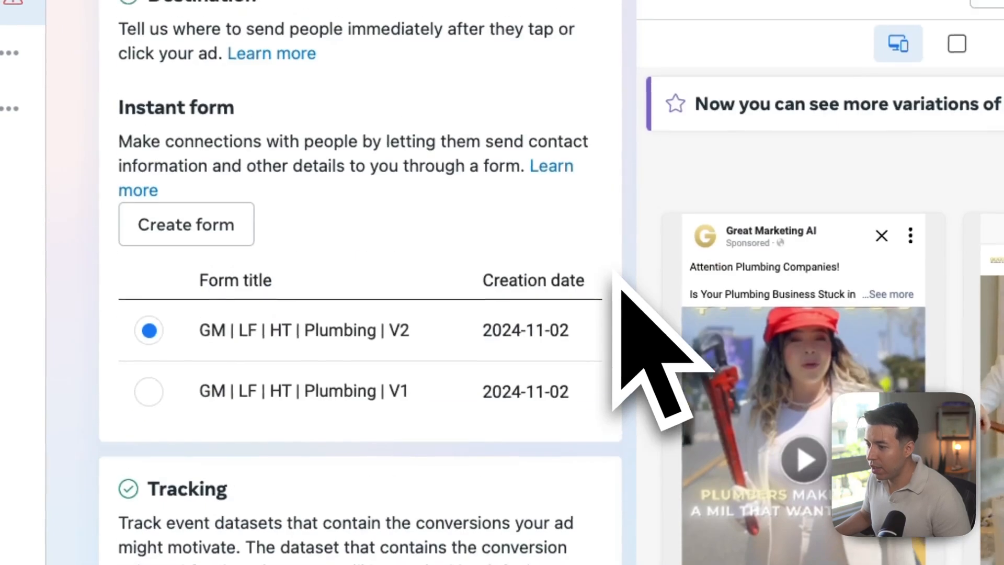
{"action": "scroll", "coordinate": [619, 282], "scroll_direction": "up", "scroll_amount": 15}
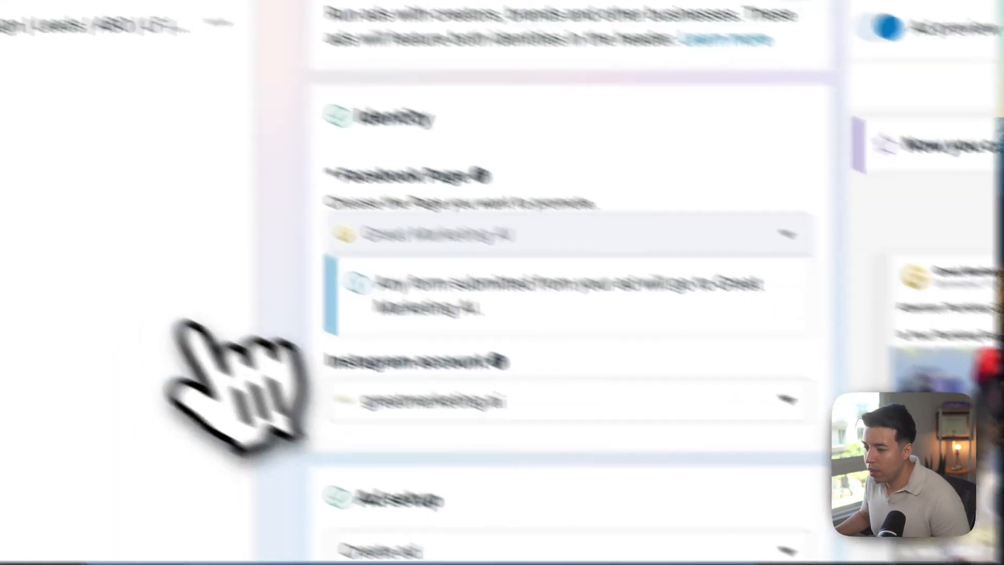
{"action": "scroll", "coordinate": [538, 455], "scroll_direction": "down", "scroll_amount": 7}
{"action": "scroll", "coordinate": [625, 377], "scroll_direction": "up", "scroll_amount": 1}
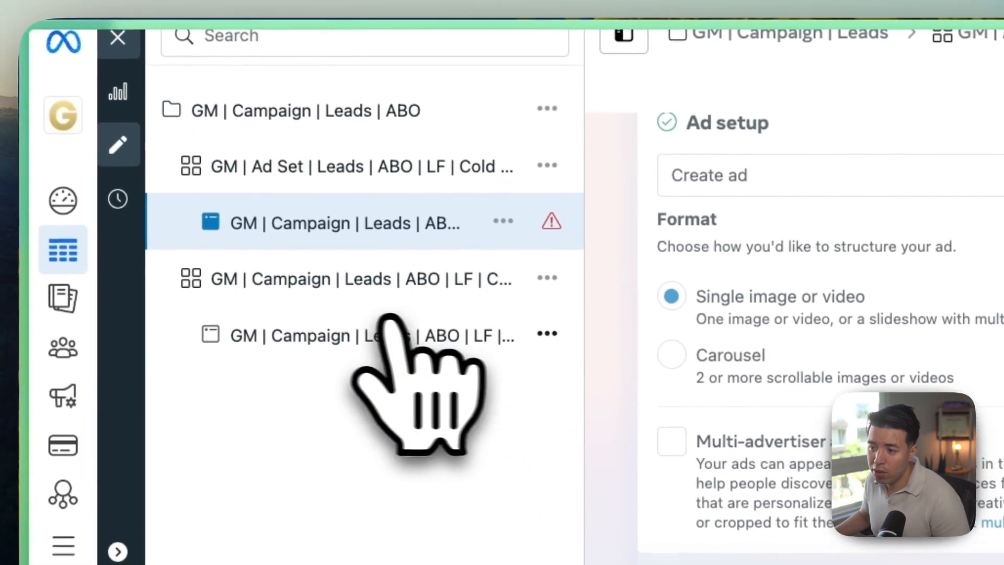
{"action": "left_click", "coordinate": [271, 38]}
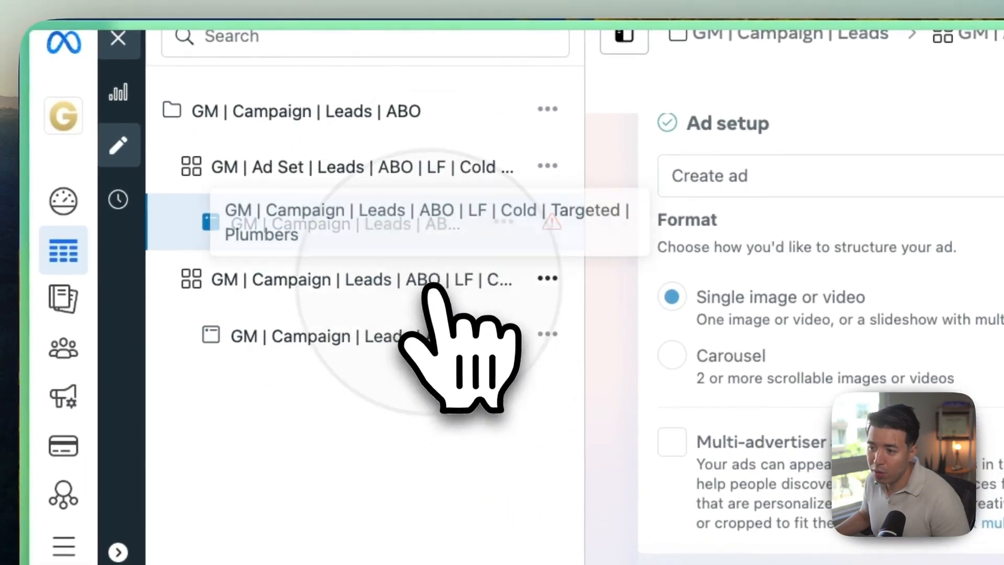
{"action": "left_click", "coordinate": [445, 334]}
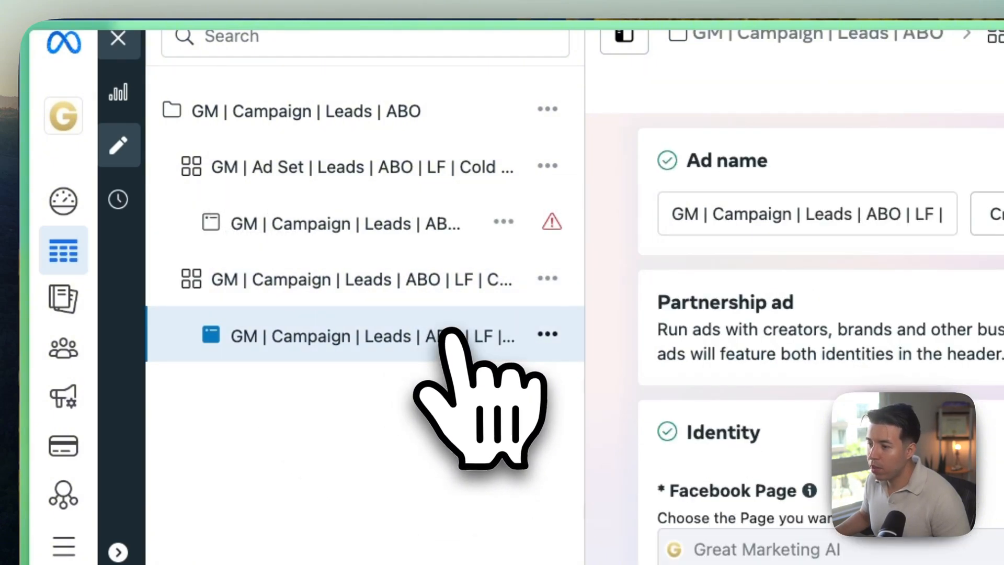
Close the editor, deselect the ad and return to the campaign's ad sets list.
{"action": "left_click", "coordinate": [119, 38]}
{"action": "left_click", "coordinate": [136, 372]}
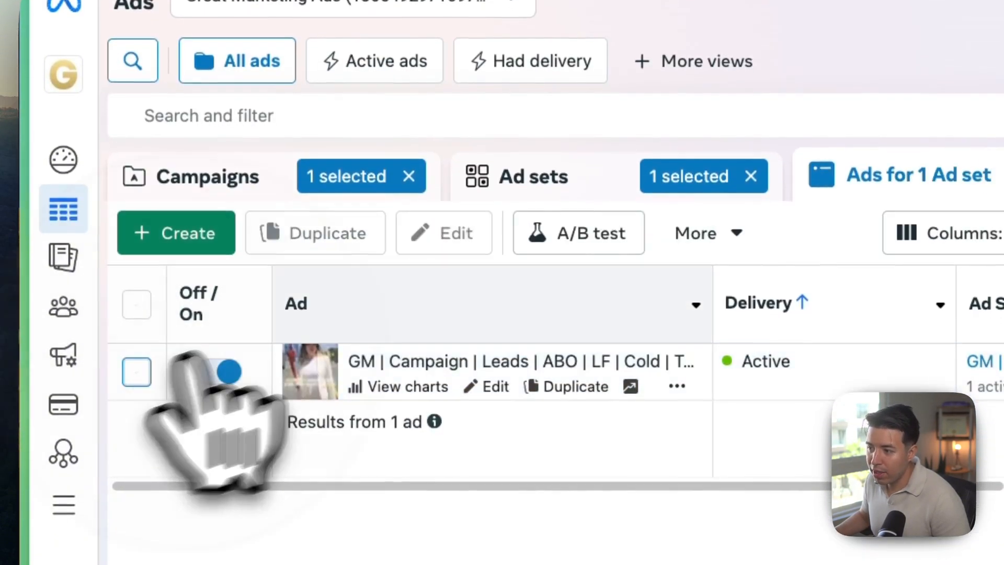
{"action": "left_click", "coordinate": [510, 191]}
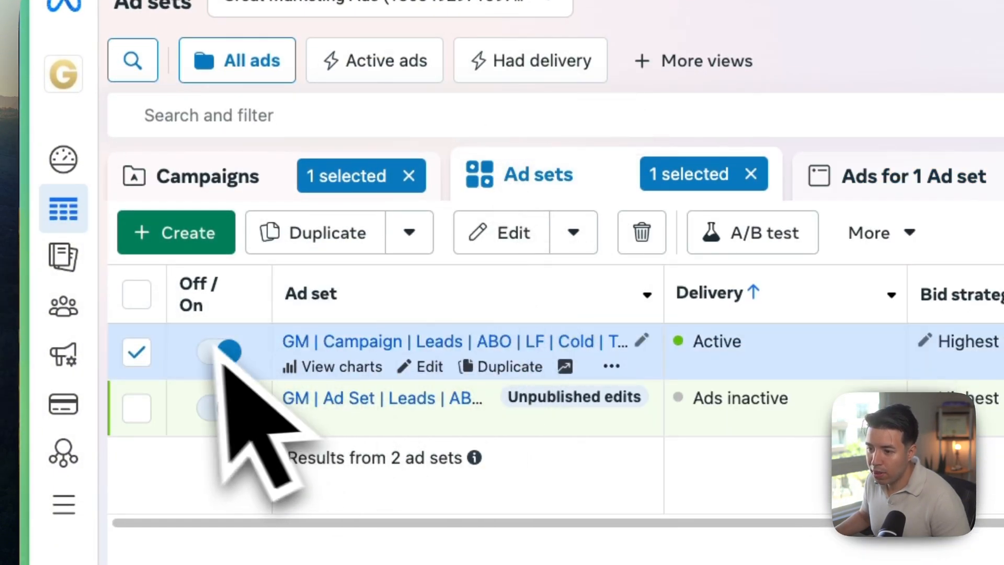
Open the campaign's active targeted plumbers ad set for editing and bring up its Advantage+ audience and detailed targeting settings.
{"action": "left_click", "coordinate": [137, 351]}
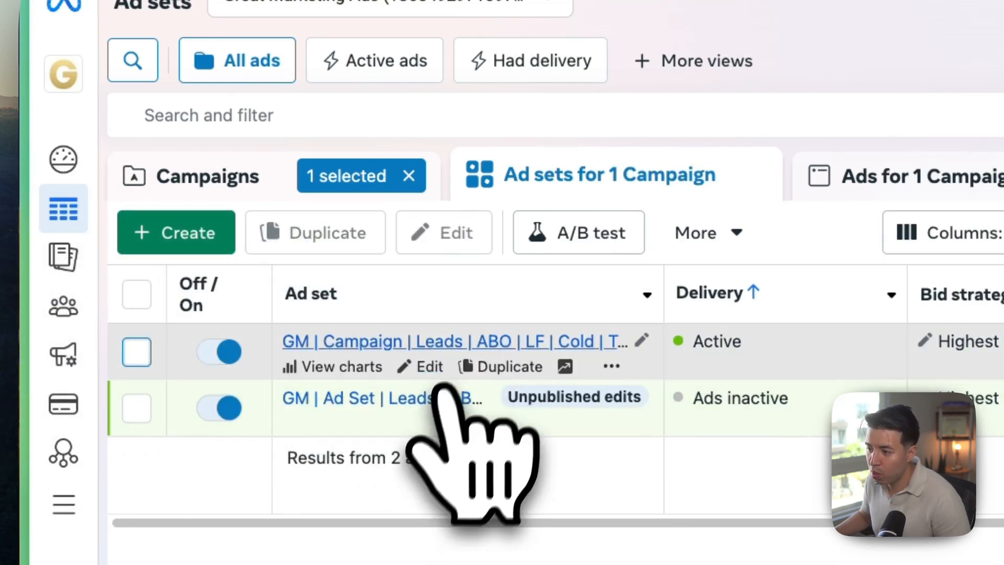
{"action": "left_click", "coordinate": [426, 367]}
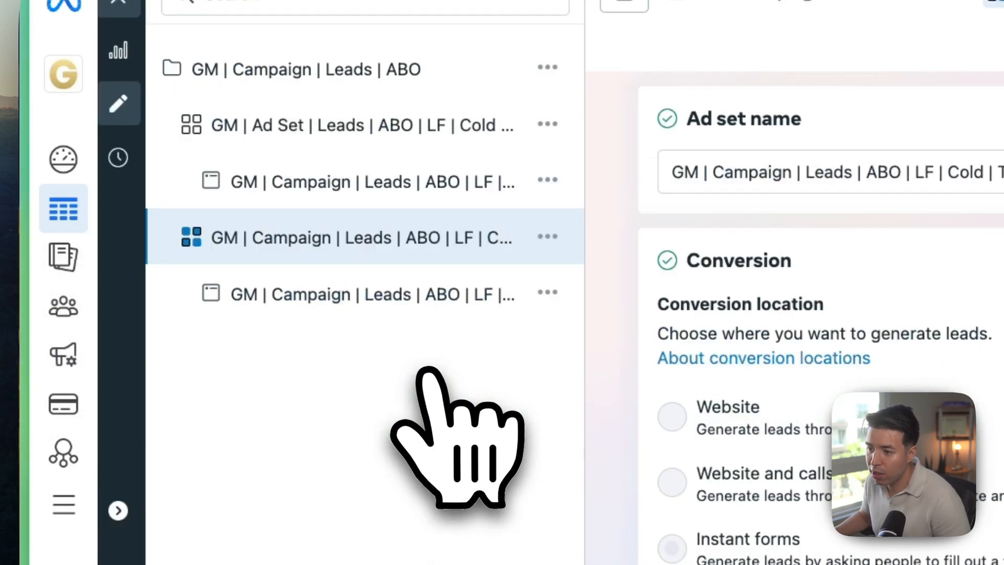
{"action": "scroll", "coordinate": [717, 388], "scroll_direction": "down", "scroll_amount": 15}
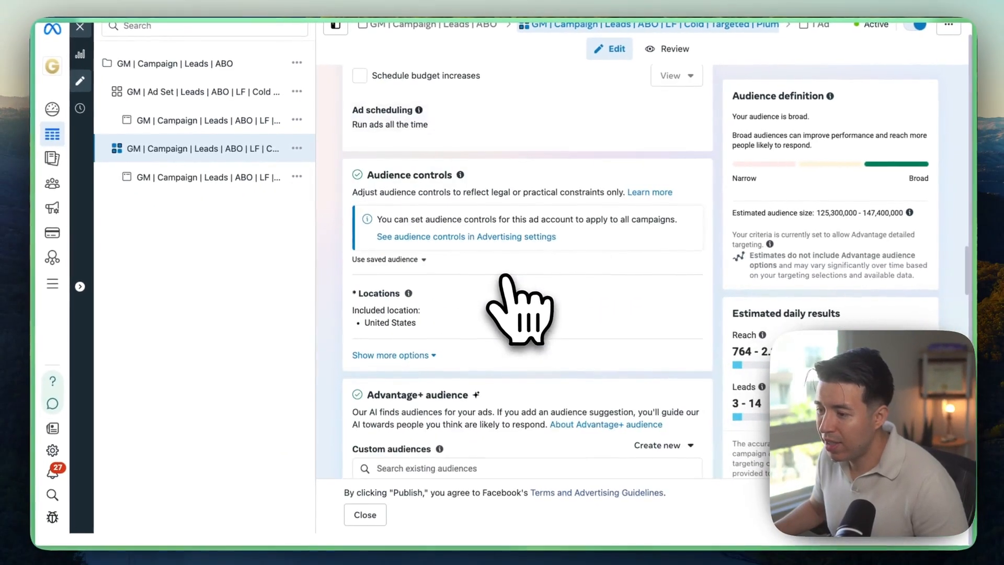
{"action": "scroll", "coordinate": [505, 277], "scroll_direction": "down", "scroll_amount": 6}
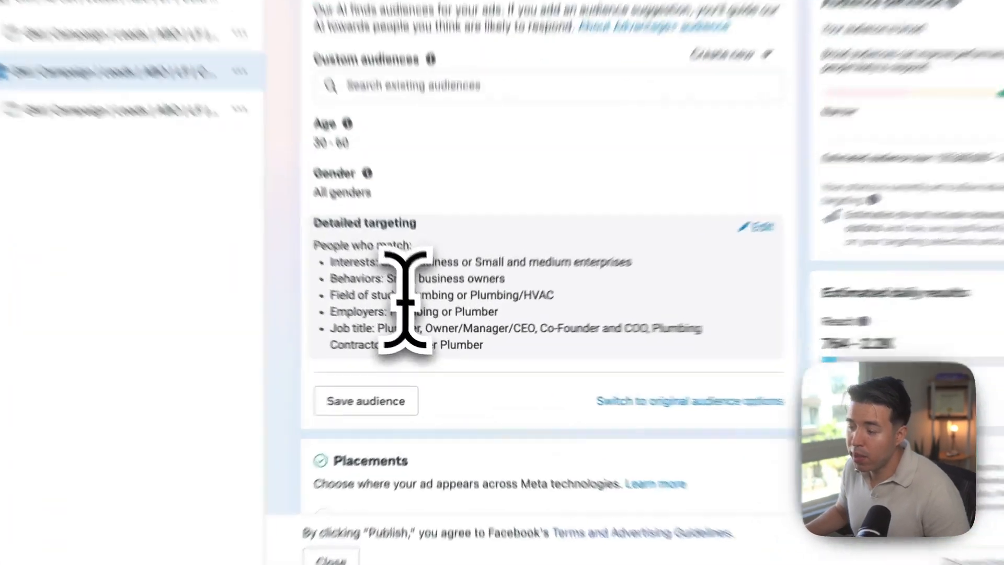
Highlight the employer and job title entries in the ad set's detailed targeting while reviewing them.
{"action": "mouse_move", "coordinate": [419, 313]}
{"action": "left_mouse_down"}
{"action": "mouse_move", "coordinate": [533, 314]}
{"action": "mouse_move", "coordinate": [415, 325]}
{"action": "left_mouse_up"}
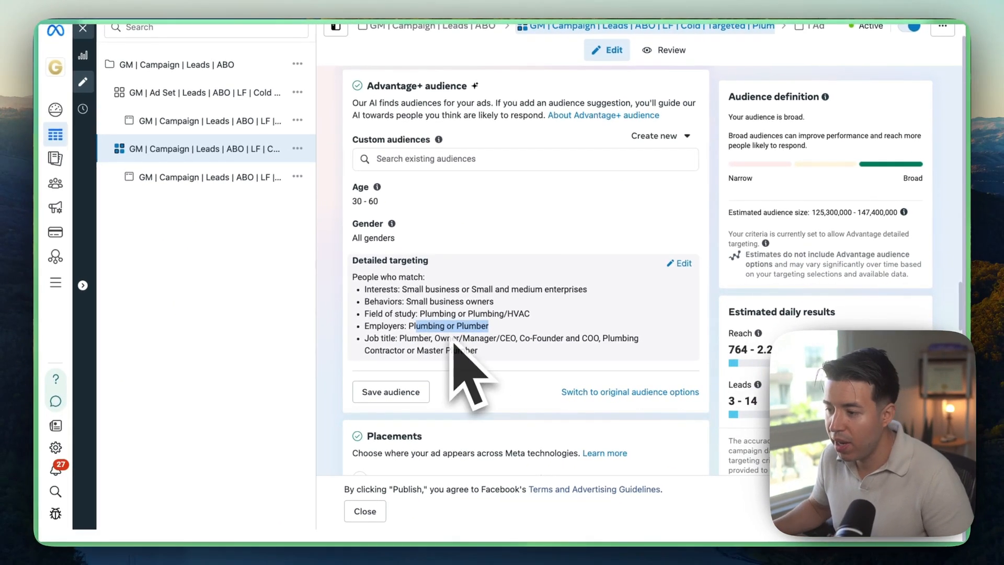
{"action": "left_click", "coordinate": [509, 338]}
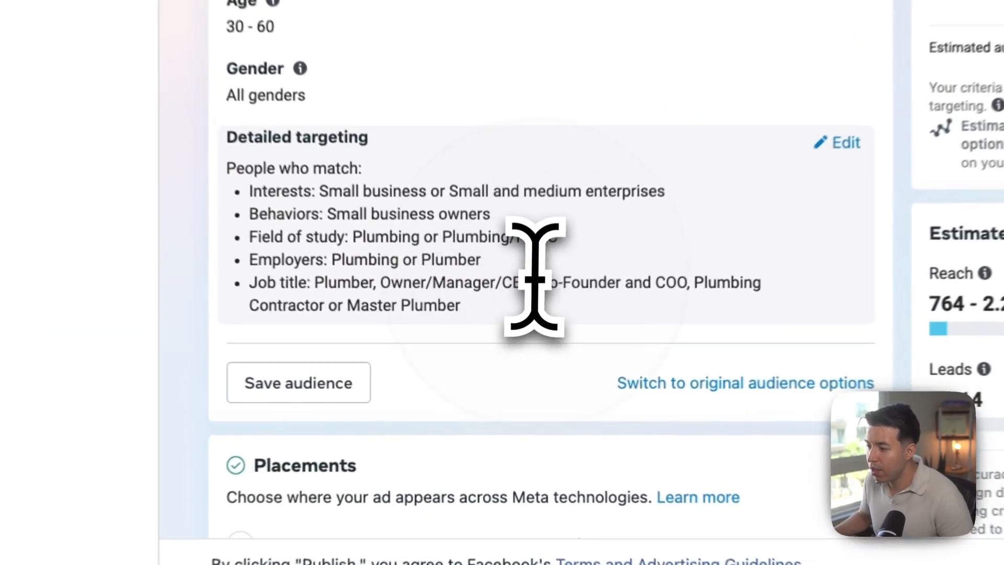
{"action": "left_click_drag", "start_coordinate": [521, 339], "coordinate": [538, 339]}
{"action": "left_click", "coordinate": [549, 339]}
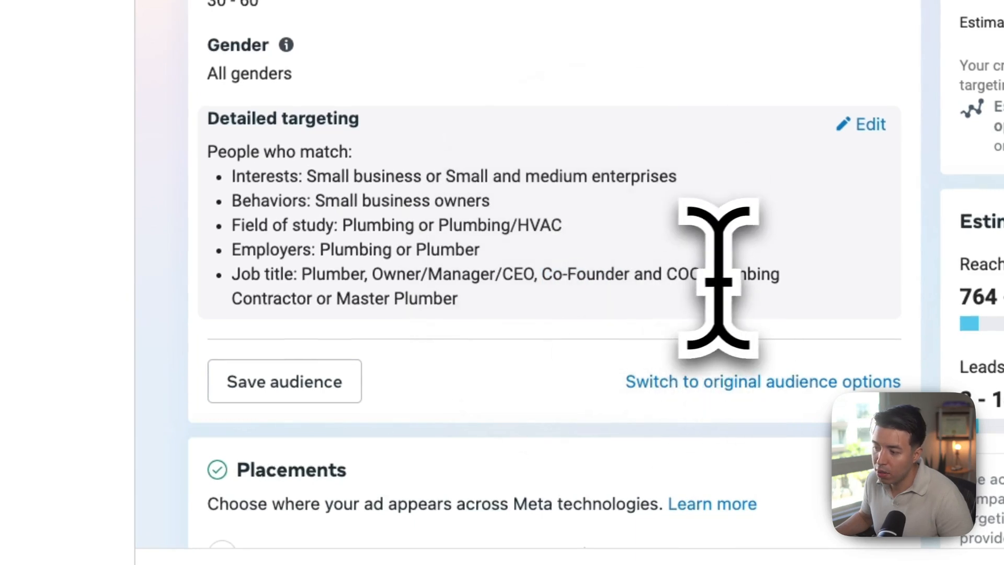
{"action": "left_click_drag", "start_coordinate": [708, 273], "coordinate": [269, 292]}
{"action": "left_click", "coordinate": [341, 295]}
{"action": "left_click", "coordinate": [444, 341]}
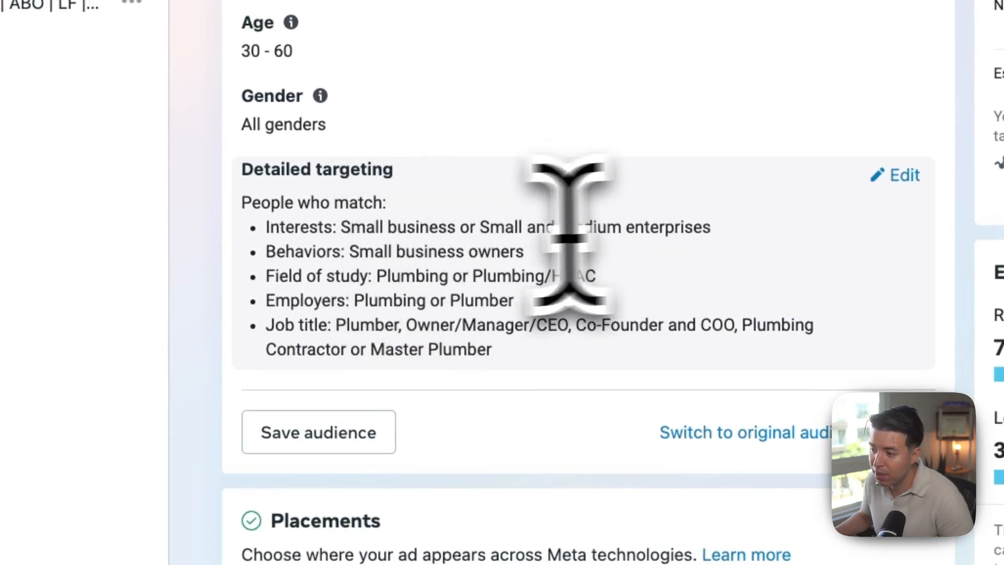
Highlight the small business interests and behaviors in the detailed targeting, and return to the ad sets list with nothing selected.
{"action": "left_click_drag", "start_coordinate": [340, 227], "coordinate": [429, 228]}
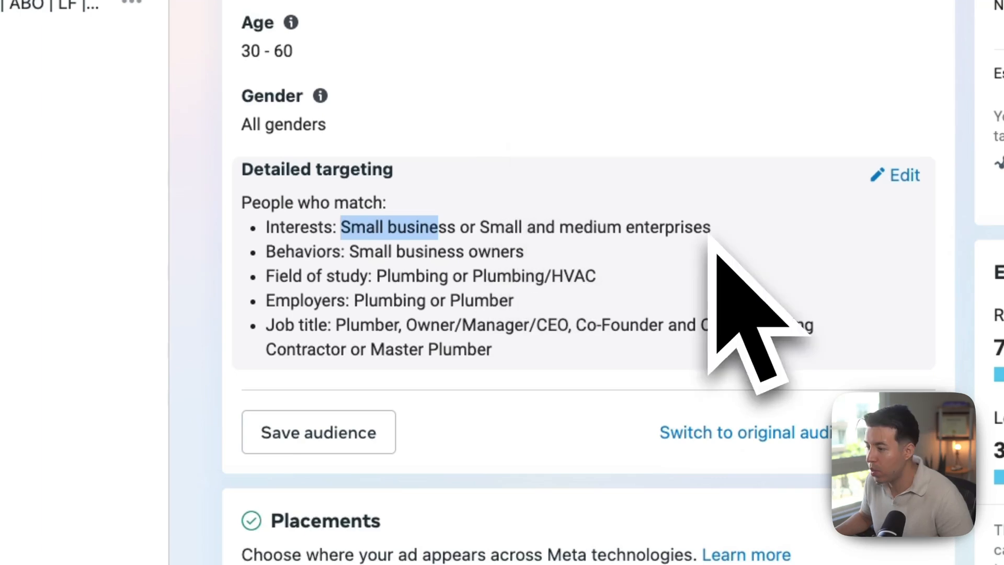
{"action": "left_click_drag", "start_coordinate": [588, 257], "coordinate": [353, 240]}
{"action": "left_click", "coordinate": [354, 270]}
{"action": "left_click", "coordinate": [353, 265]}
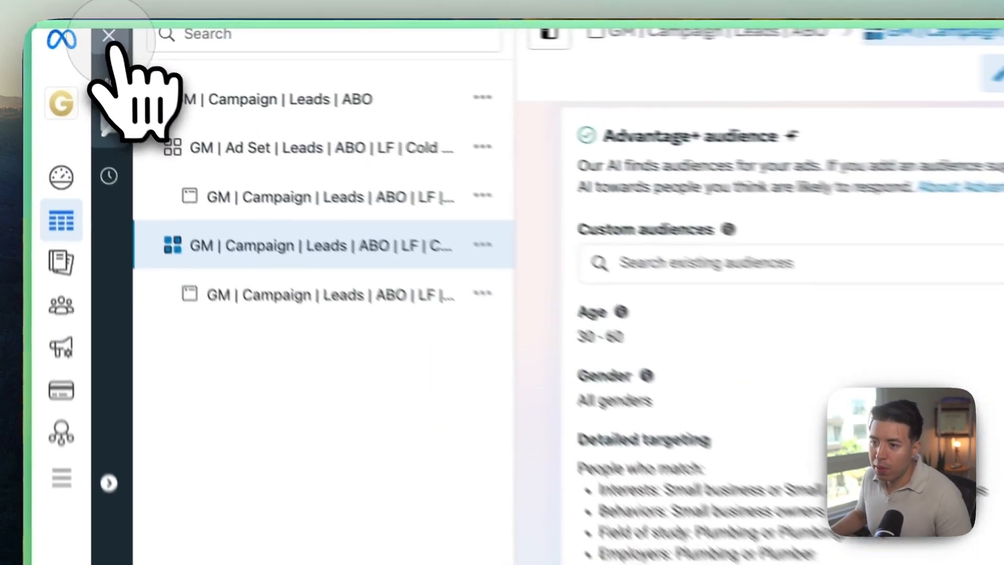
{"action": "left_click", "coordinate": [83, 28]}
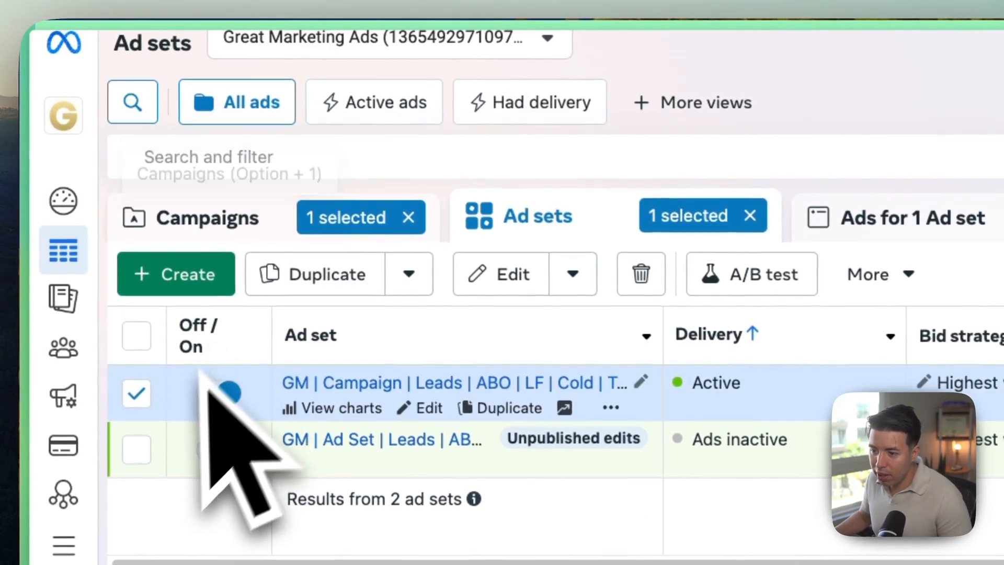
{"action": "left_click", "coordinate": [135, 388]}
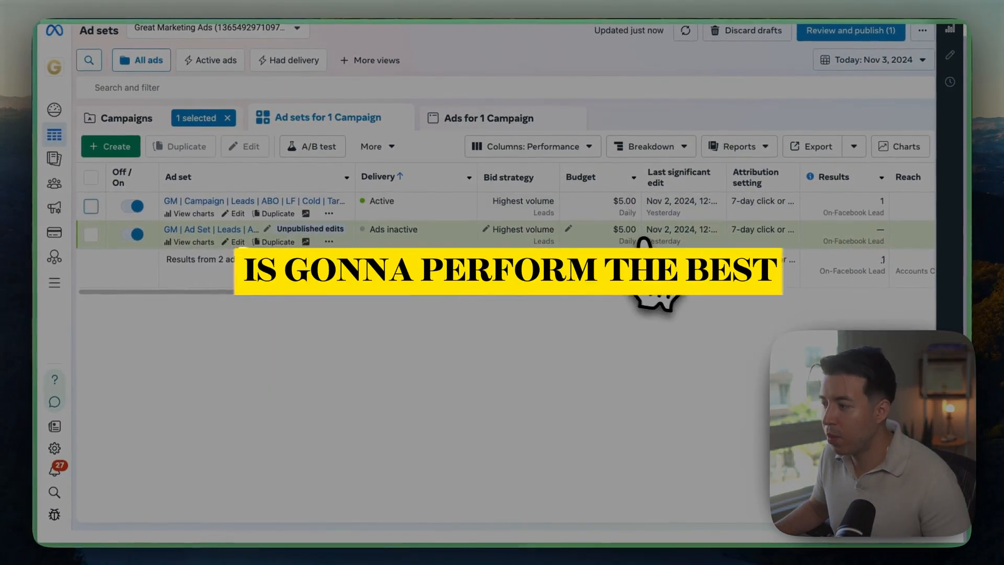
Compare the two ad sets' results, reach, impressions, cost per result, amount spent and schedule in the performance table.
{"action": "scroll", "coordinate": [649, 292], "scroll_direction": "right", "scroll_amount": 5}
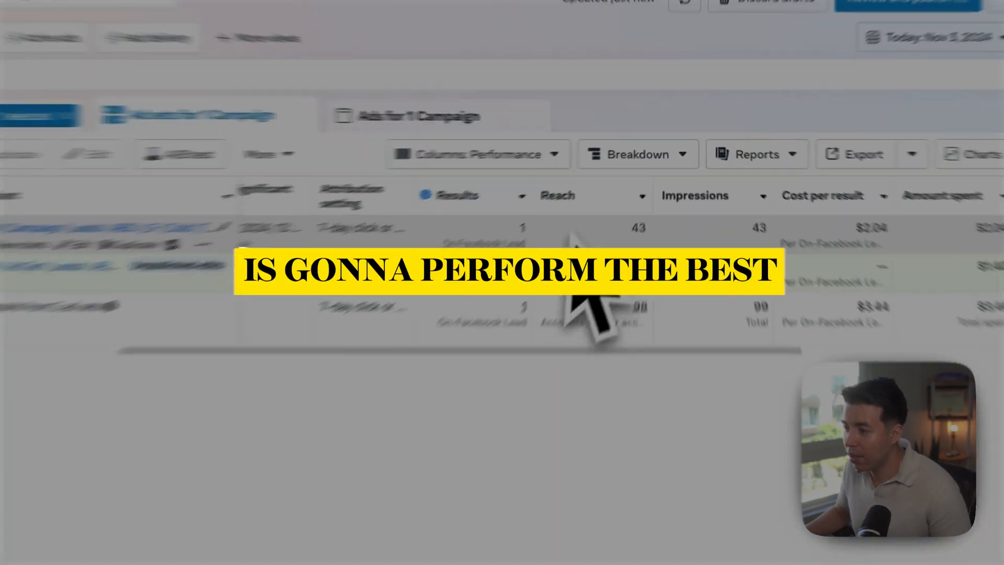
{"action": "left_click", "coordinate": [588, 205]}
{"action": "scroll", "coordinate": [709, 205], "scroll_direction": "right", "scroll_amount": 5}
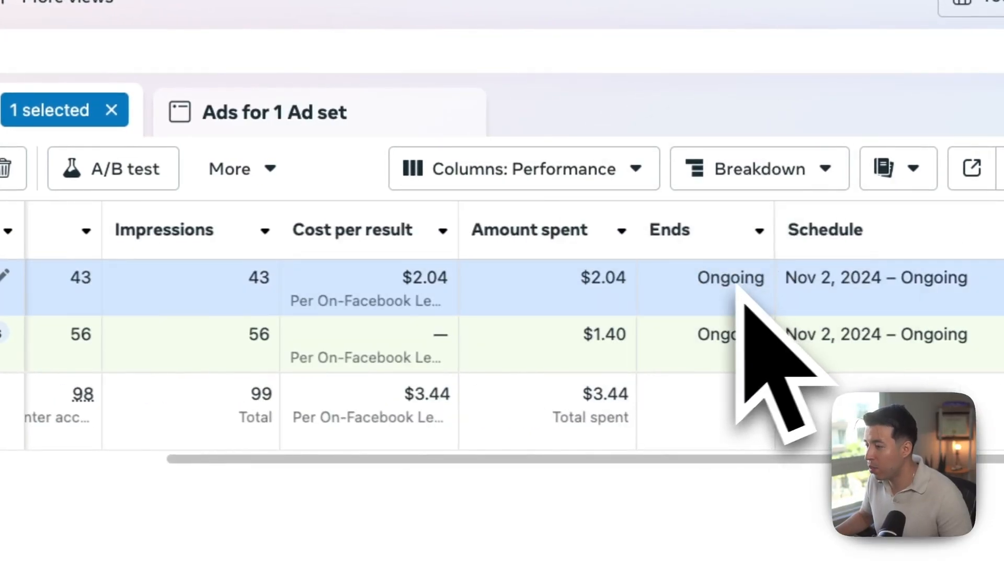
{"action": "scroll", "coordinate": [235, 292], "scroll_direction": "left", "scroll_amount": 5}
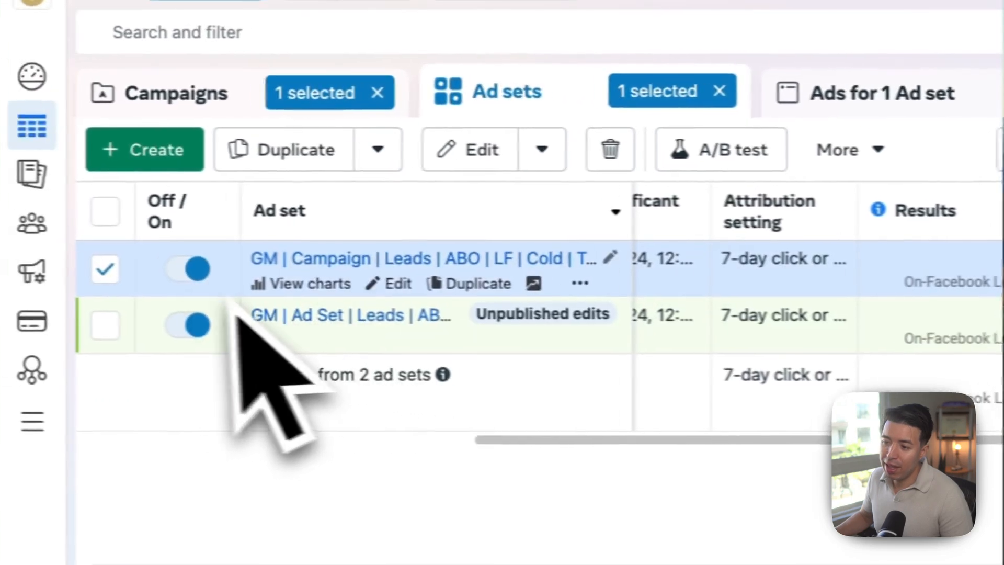
{"action": "left_click", "coordinate": [98, 265]}
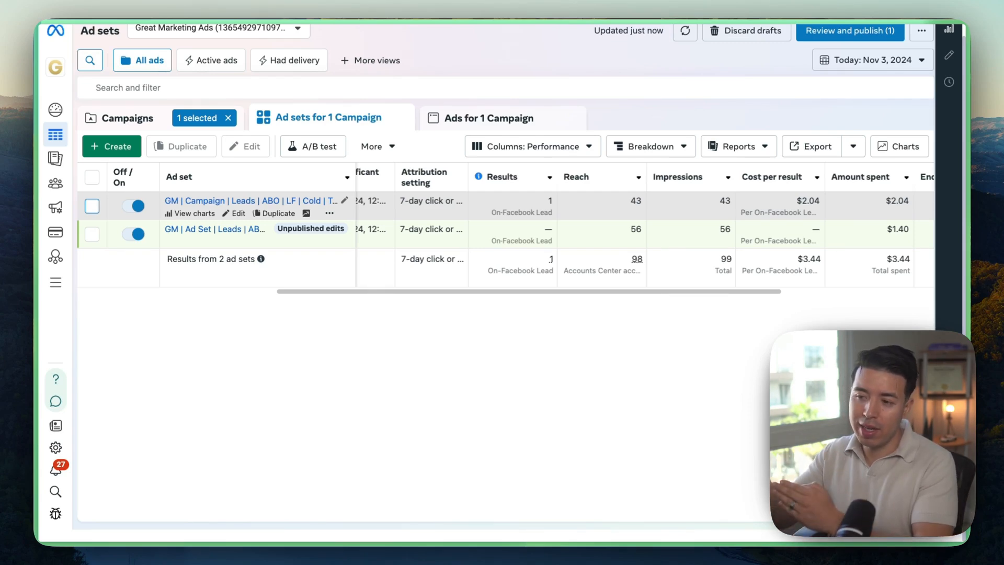
Replace "Campaign" with "Ad Set" in the targeted plumbers ad set's name and publish the new name.
{"action": "left_click", "coordinate": [344, 200]}
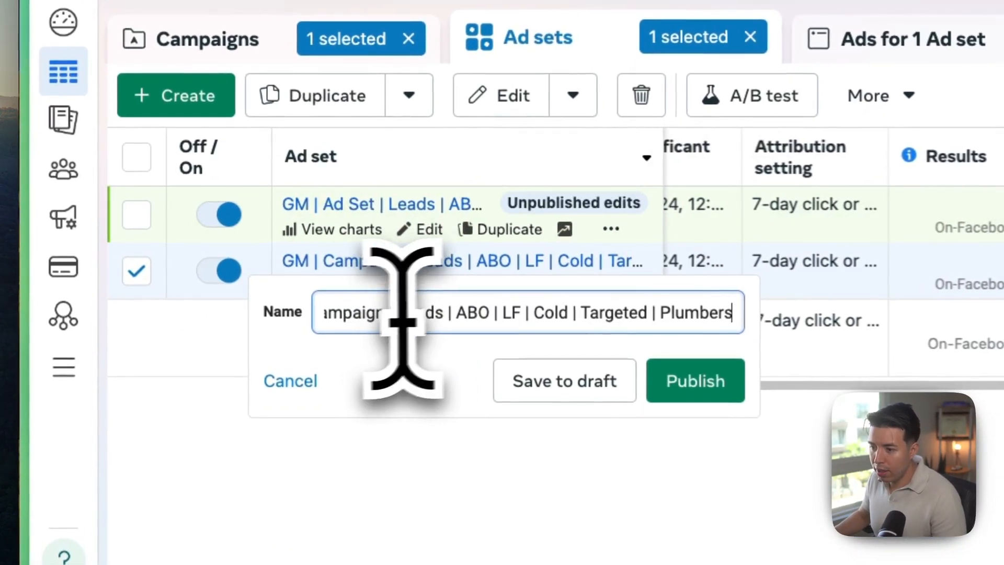
{"action": "left_click_drag", "start_coordinate": [402, 318], "coordinate": [201, 359]}
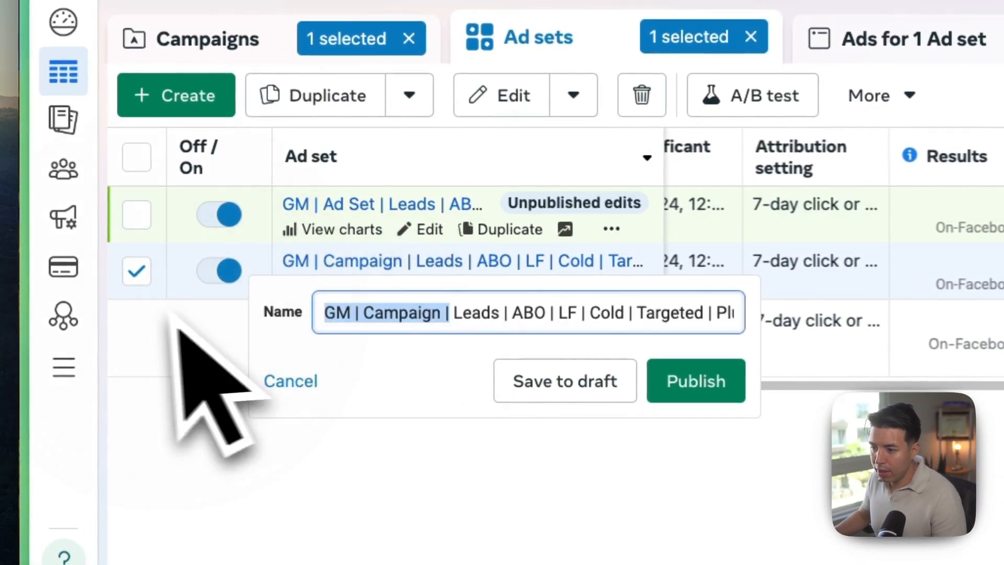
{"action": "double_click", "coordinate": [415, 314]}
{"action": "type", "text": "Ad Set"}
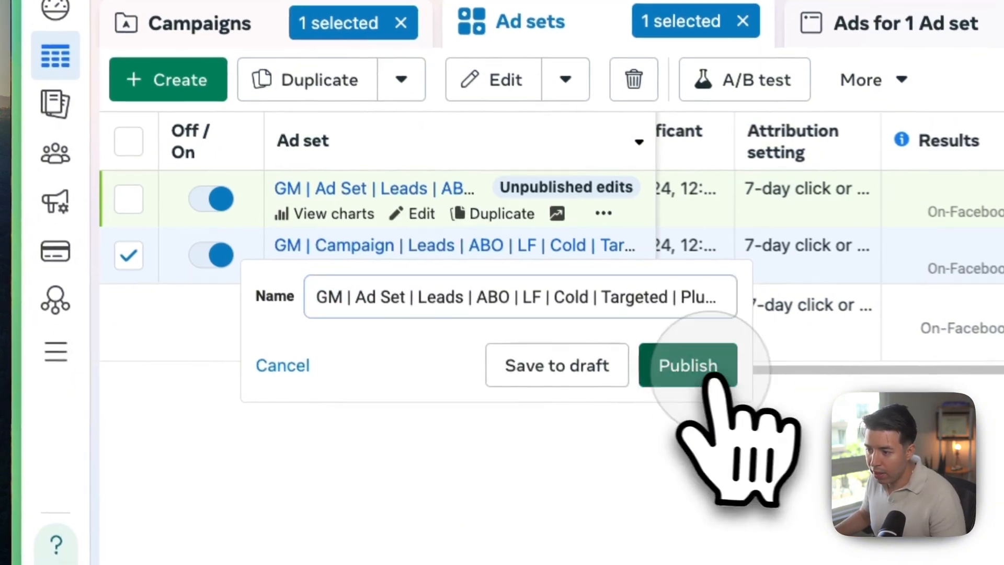
{"action": "left_click", "coordinate": [695, 381]}
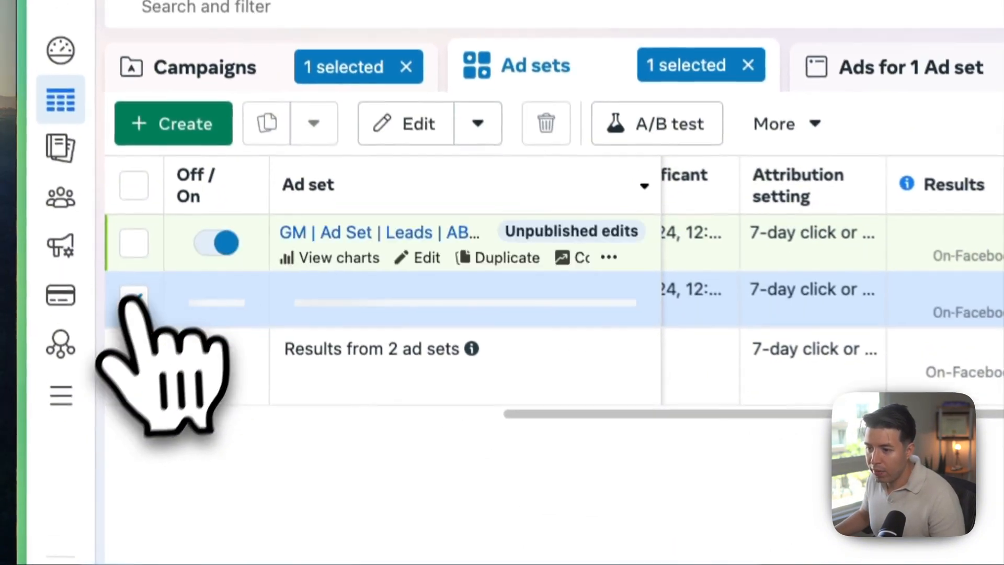
Deselect the renamed ad set and publish the other ad set's pending draft edits.
{"action": "left_click", "coordinate": [124, 249]}
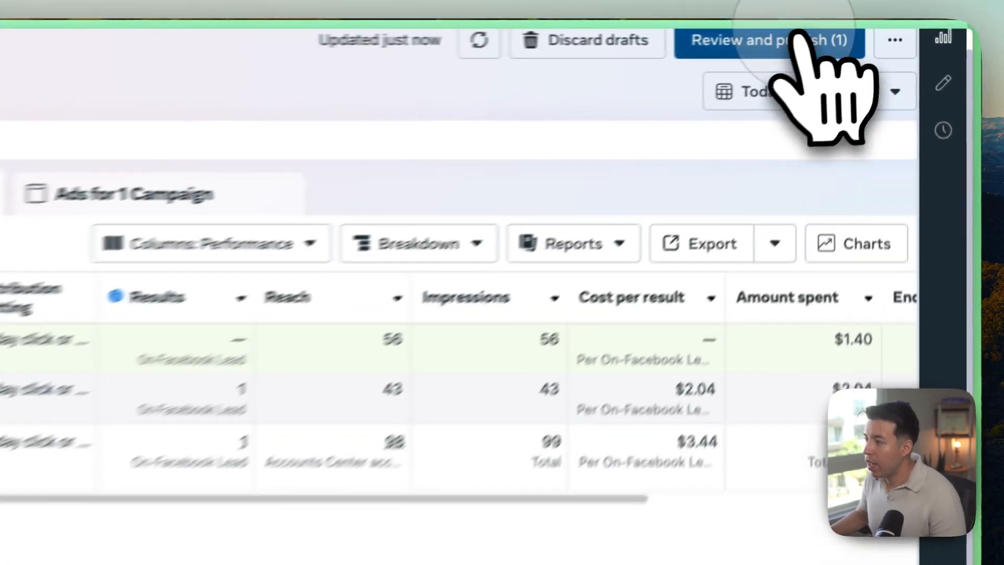
{"action": "left_click", "coordinate": [850, 30]}
{"action": "left_click", "coordinate": [470, 399]}
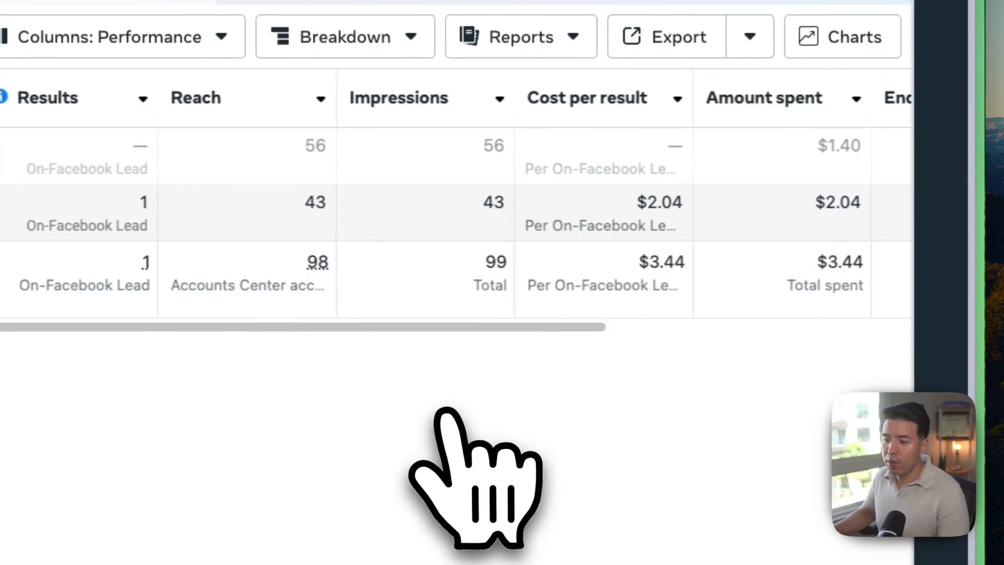